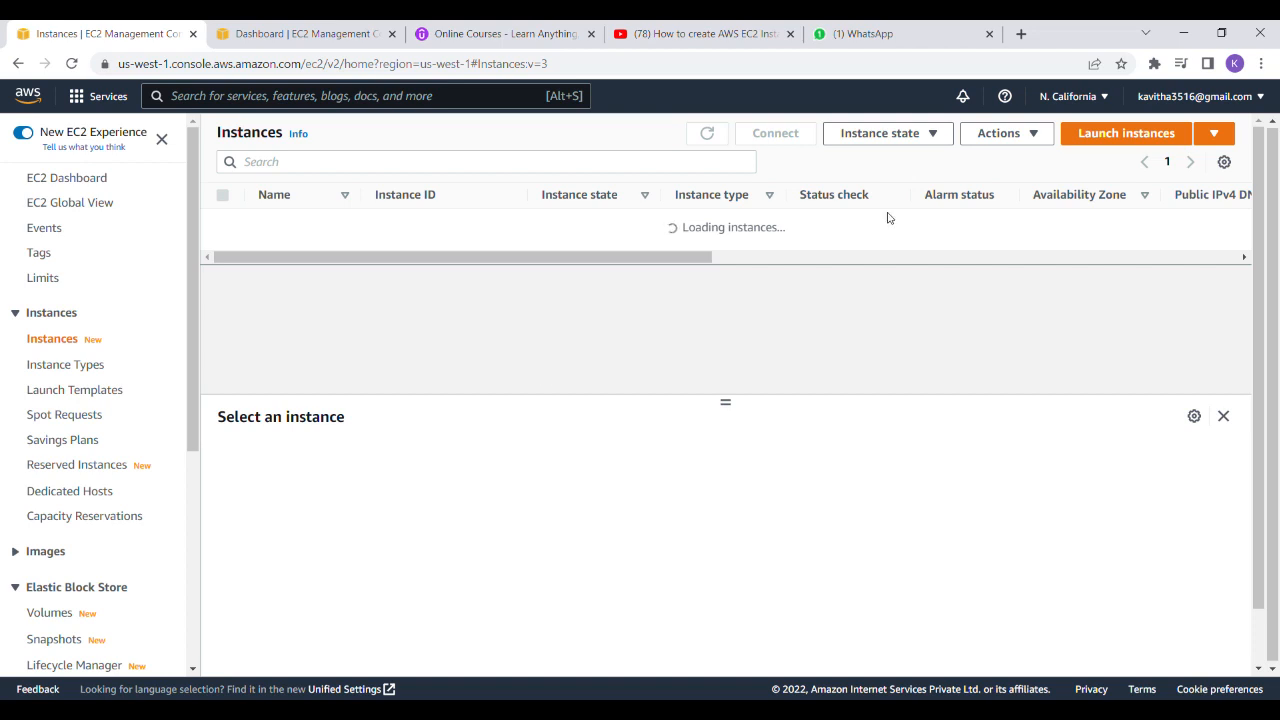
Open the launch instance wizard from the empty Instances page.
left_click(1133, 136)
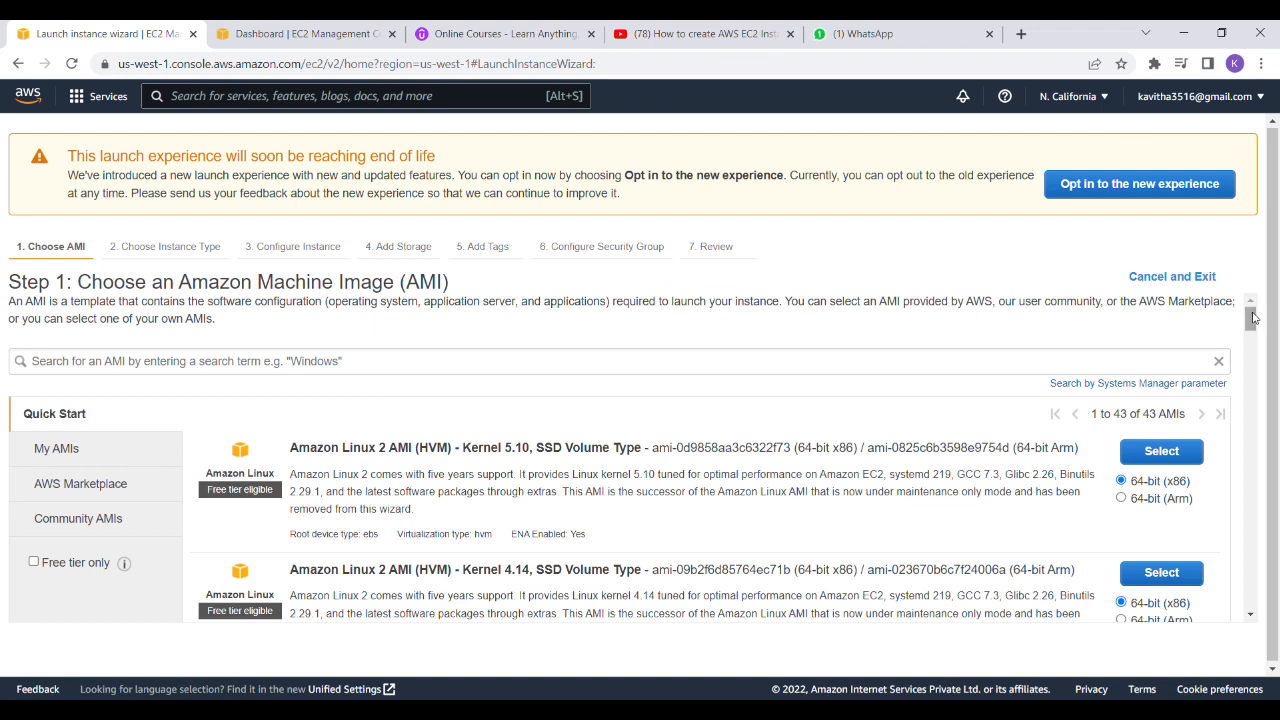
Select the Amazon Linux 2 AMI (HVM), Kernel 5.10, SSD Volume Type image.
mouse_move(1253, 318)
left_mouse_down()
mouse_move(1260, 410)
mouse_move(1267, 322)
left_mouse_up()
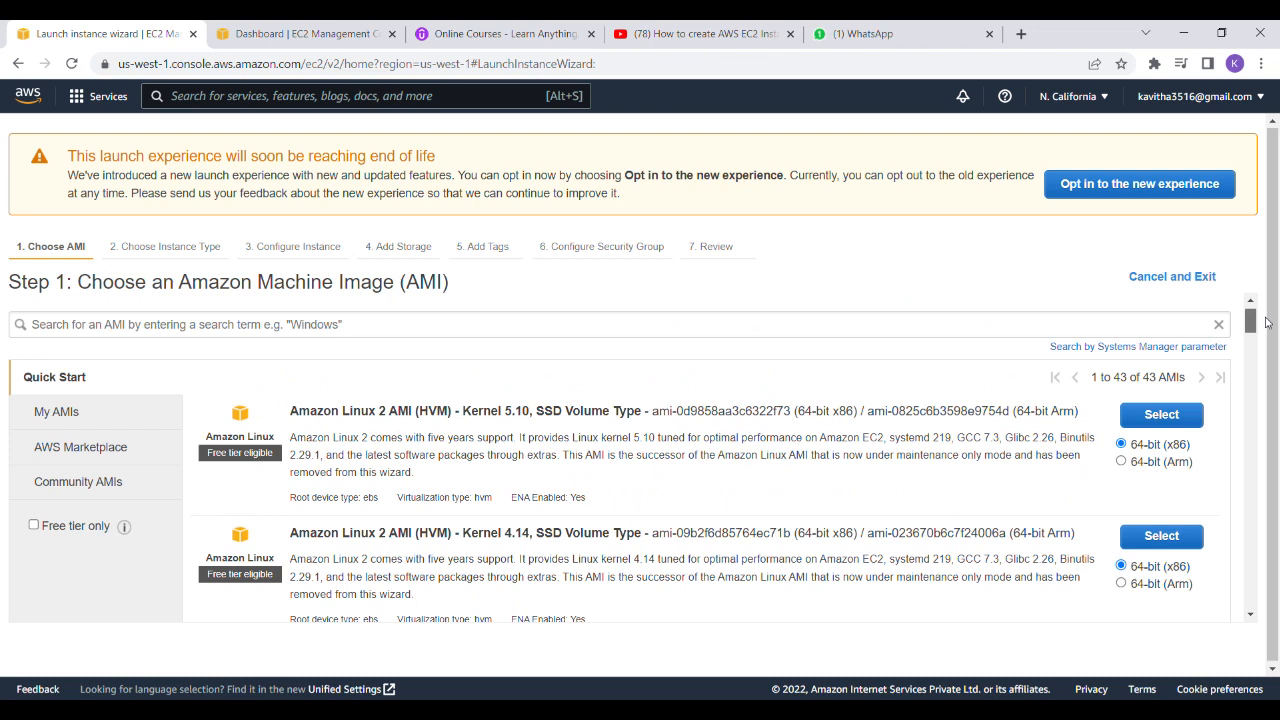
left_click_drag(1265, 322, 1263, 323)
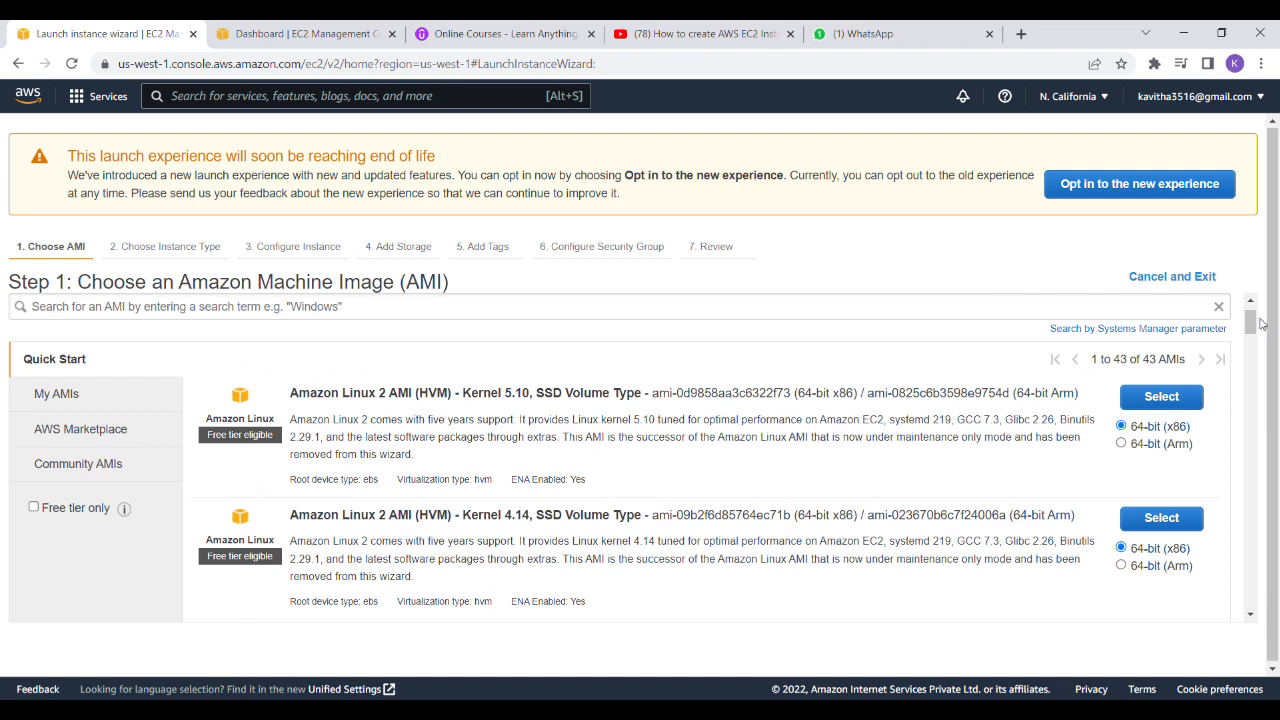
left_click(1163, 397)
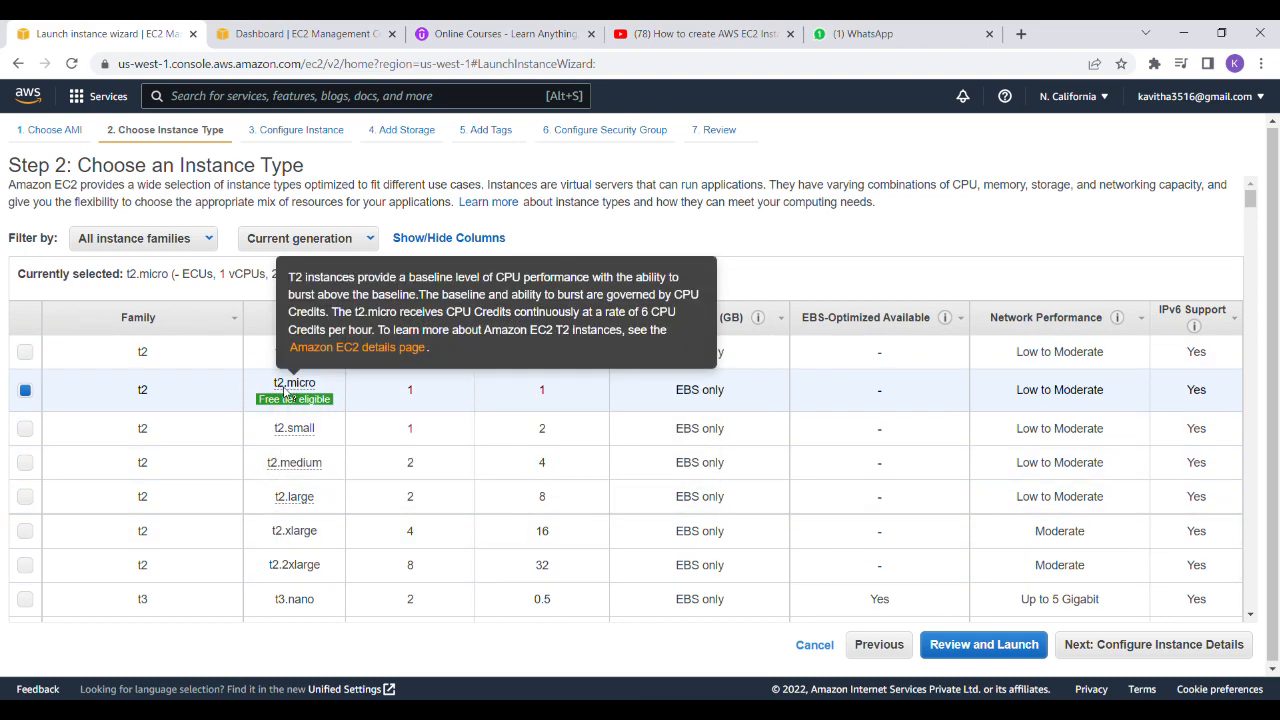
Keep the free-tier t2.micro instance type and continue to instance details.
left_click(1186, 652)
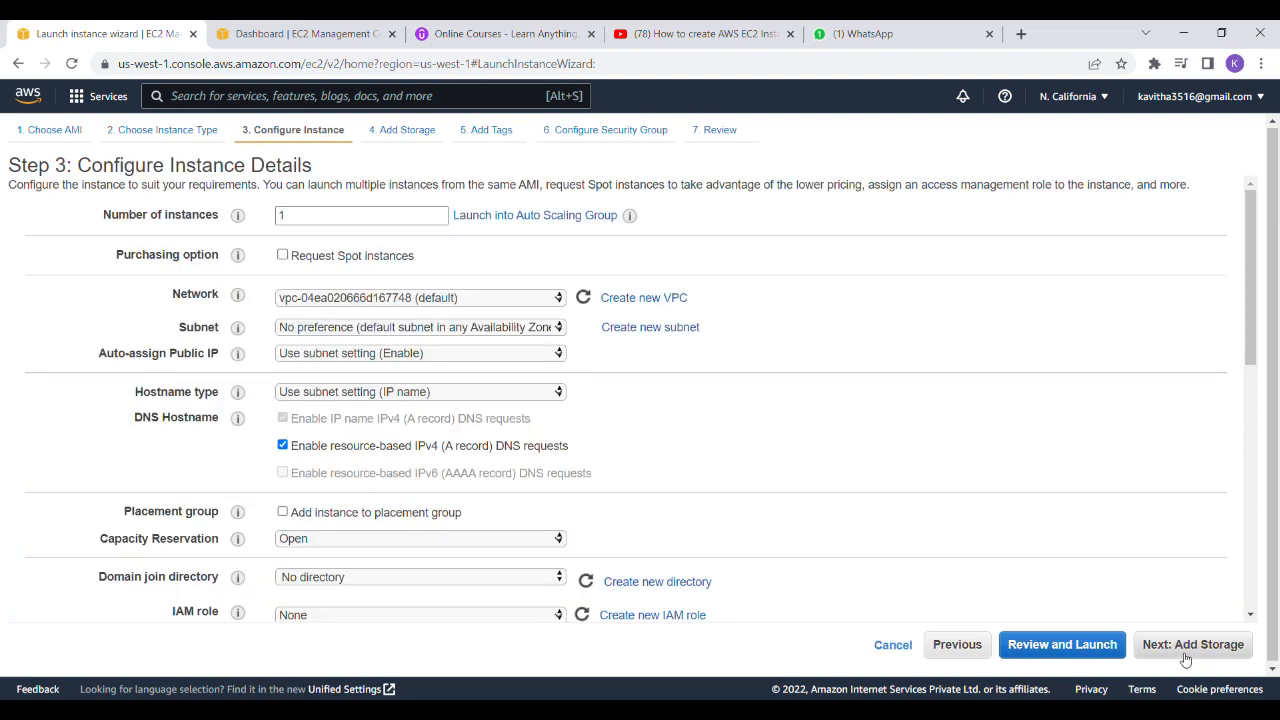
Set the number of instances to 1 and continue to the storage step.
double_click(323, 215)
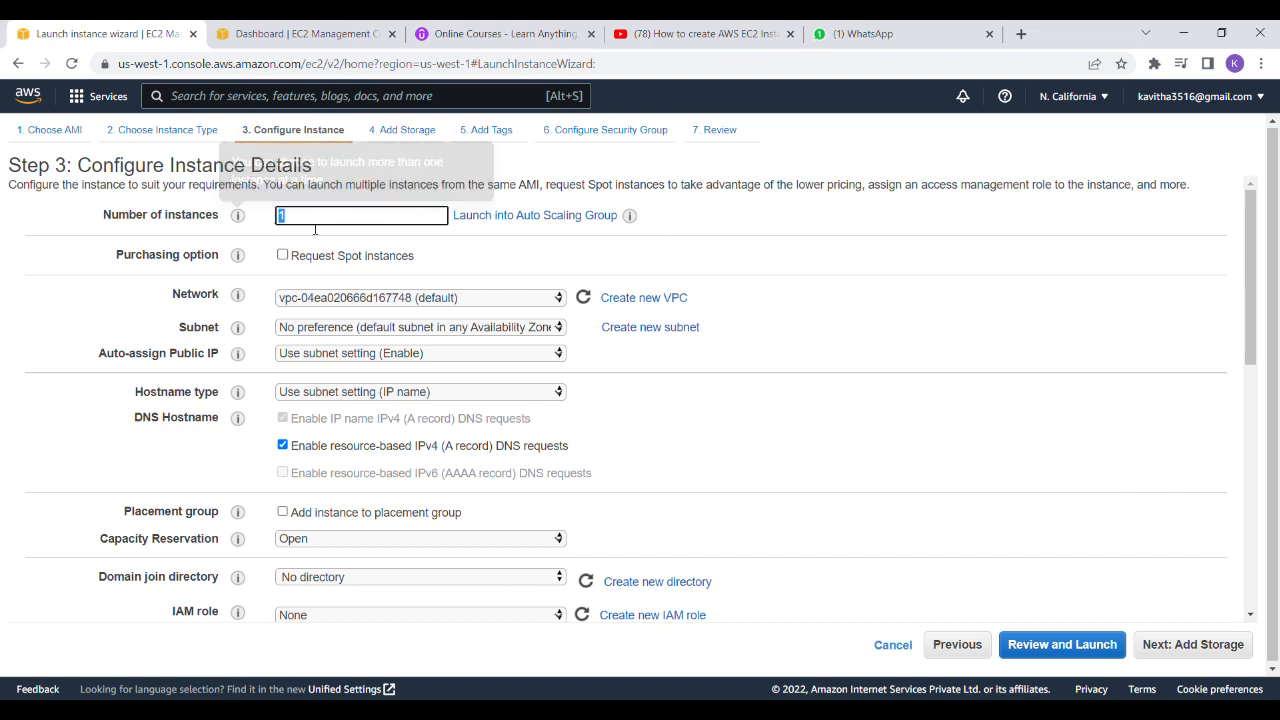
type("1")
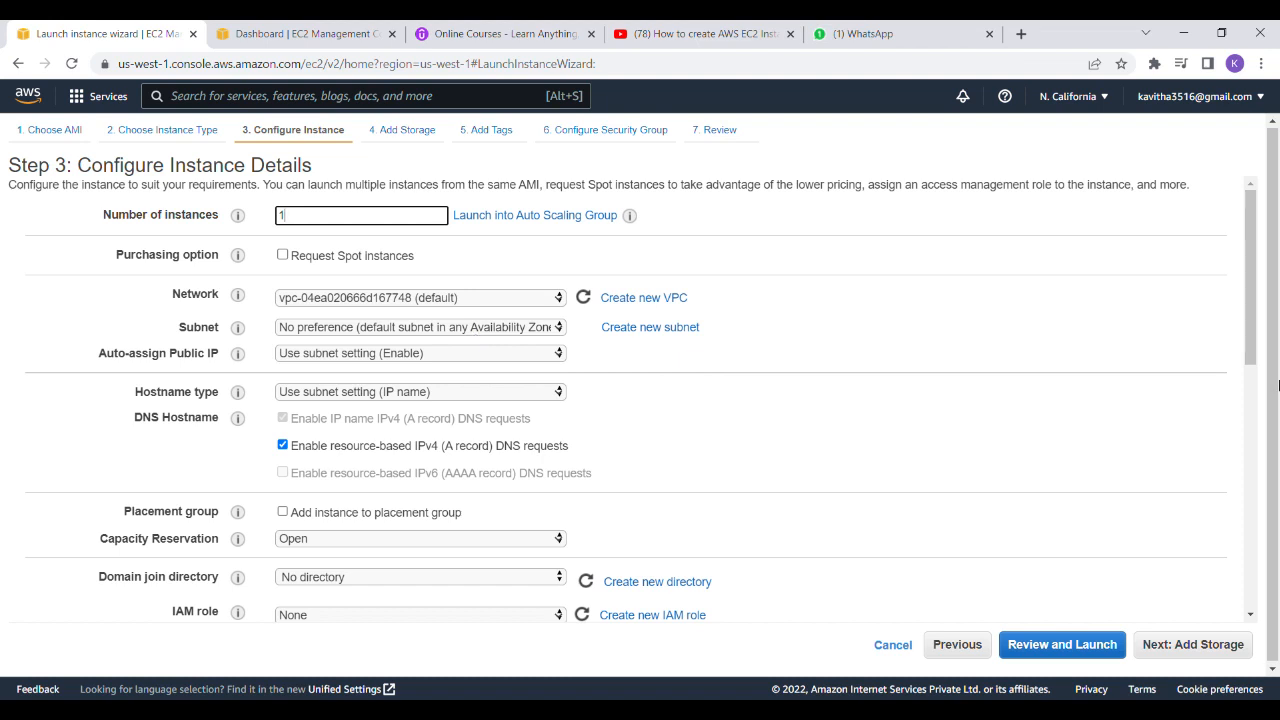
left_click_drag(1252, 358, 1274, 670)
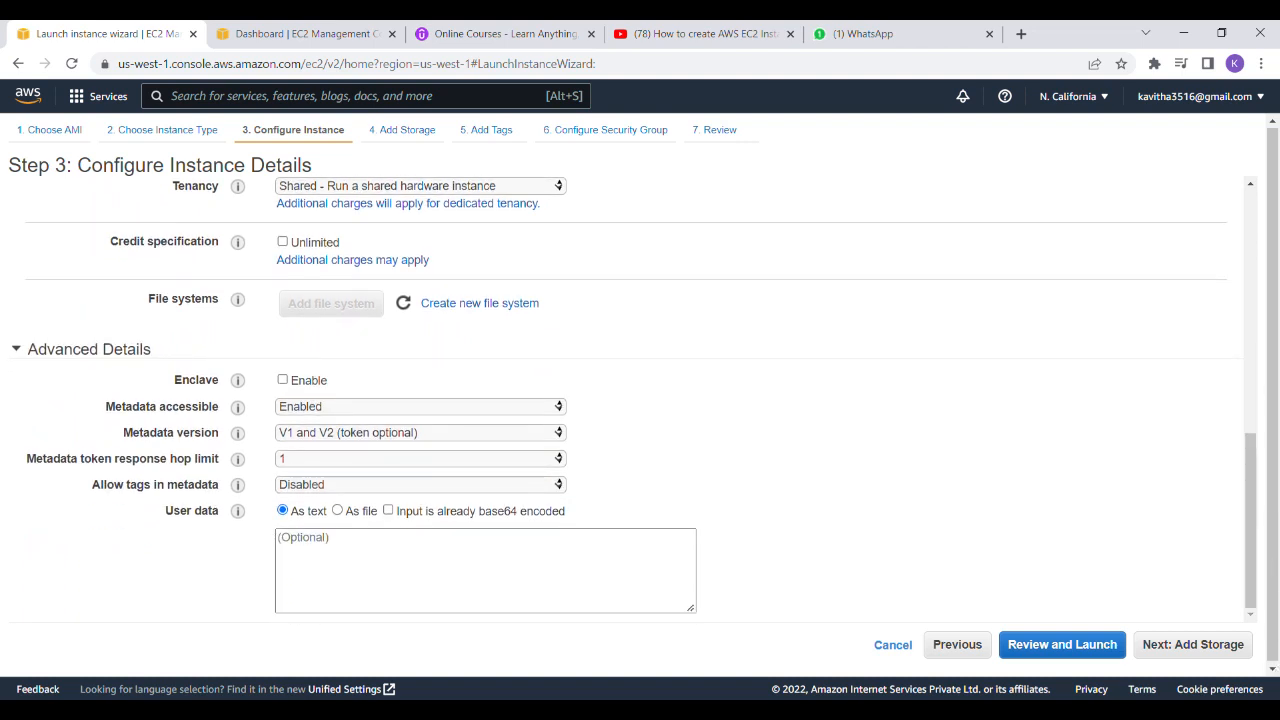
left_click(1216, 648)
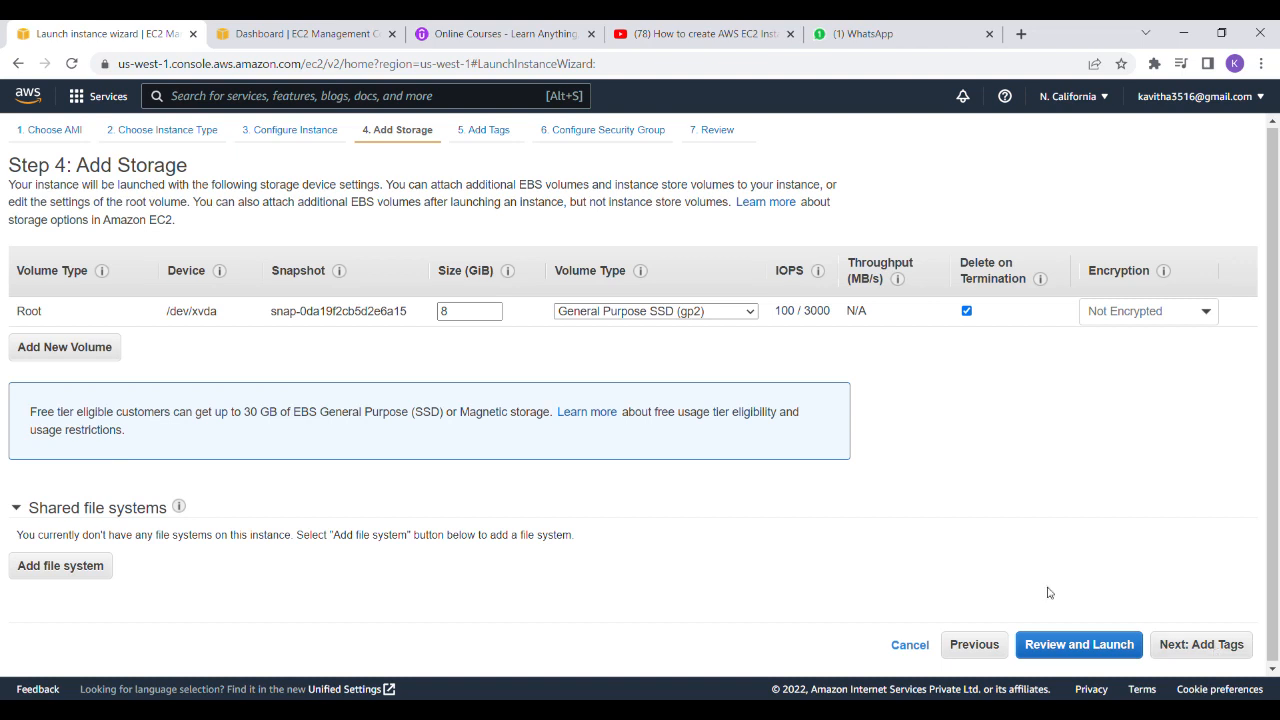
Set the root volume size to 8 GiB and continue to the tags step.
left_click(484, 317)
double_click(483, 317)
key("BackSpace")
left_click(480, 348)
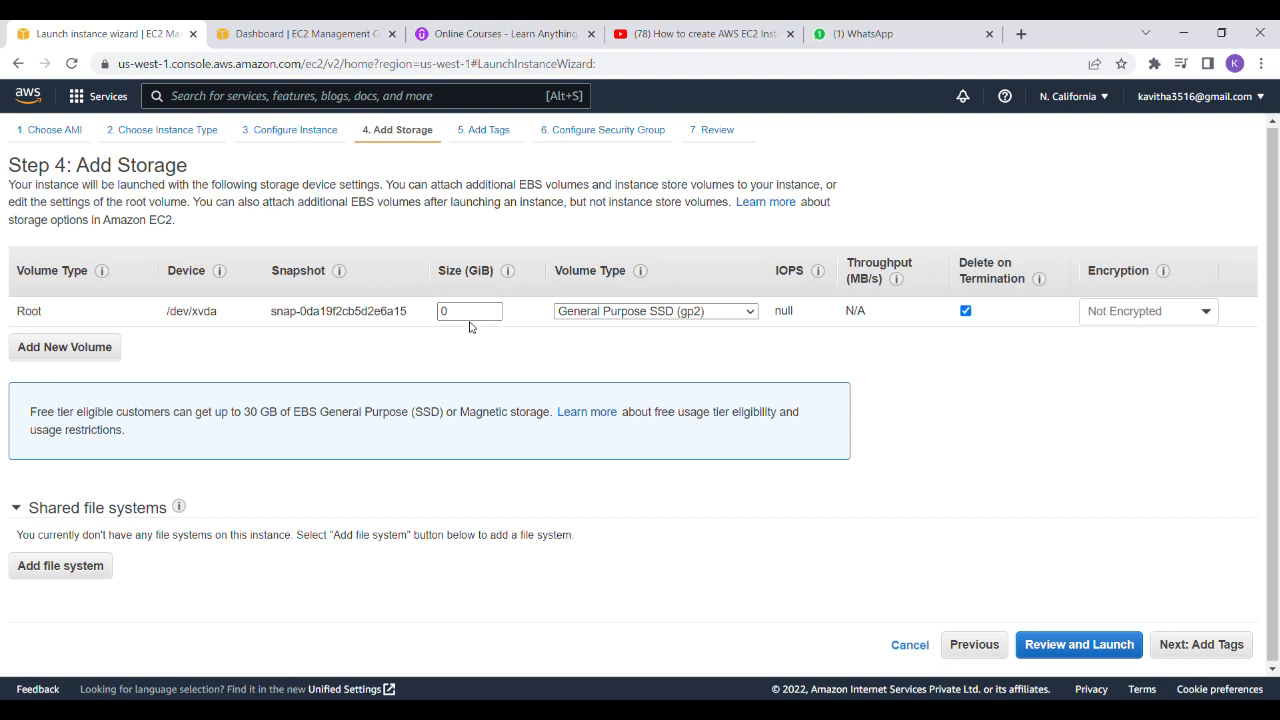
double_click(484, 316)
key("BackSpace")
type("8")
left_click(478, 362)
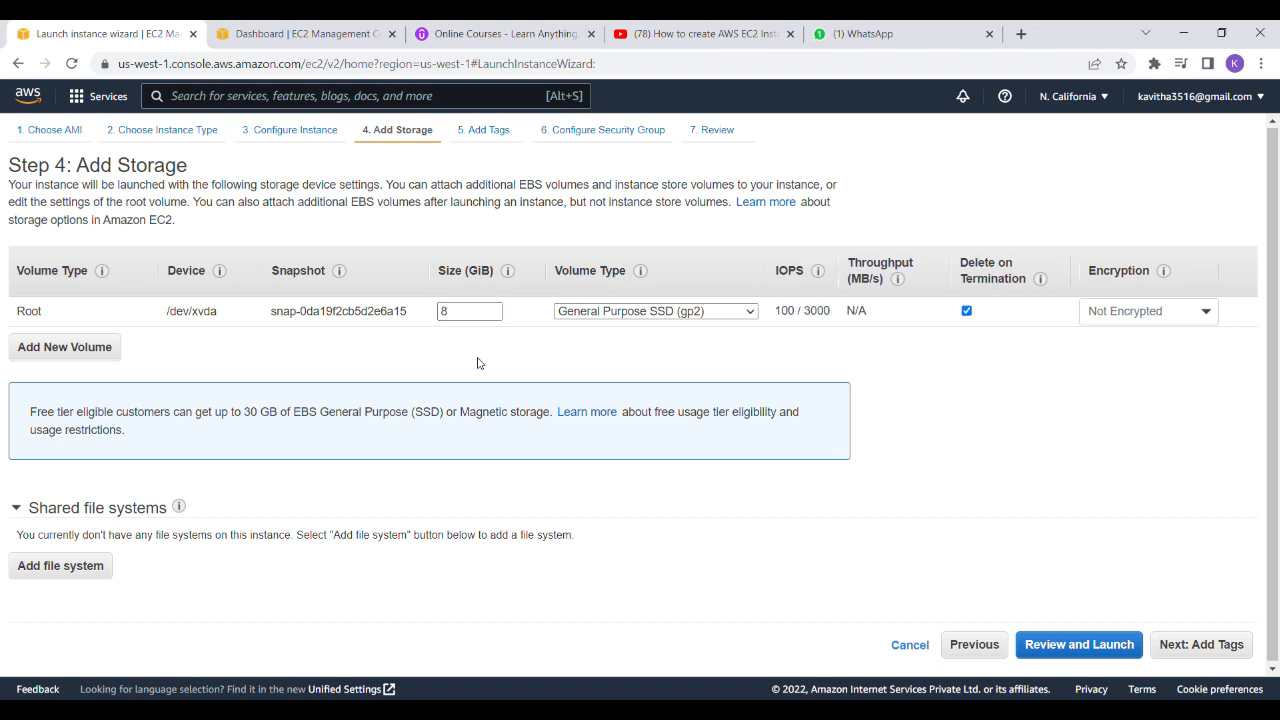
left_click(1190, 644)
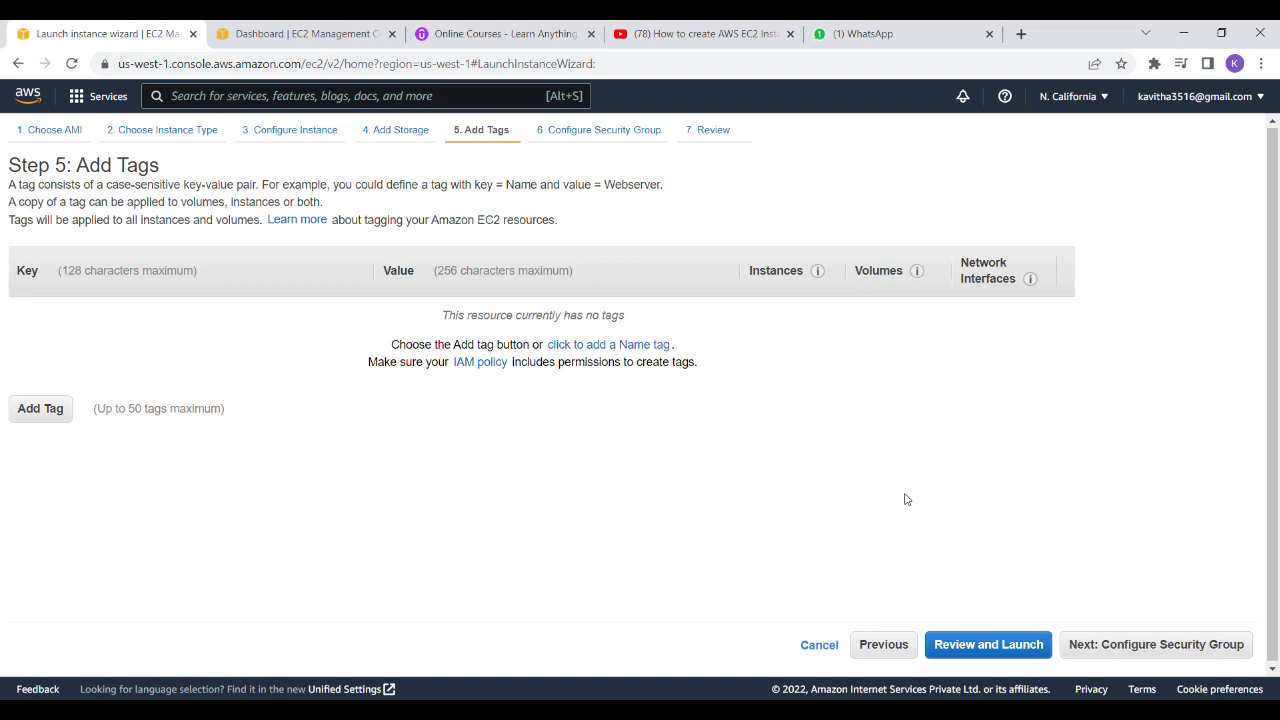
Add a tag with key Name and value 'test', then continue to security groups.
left_click(60, 409)
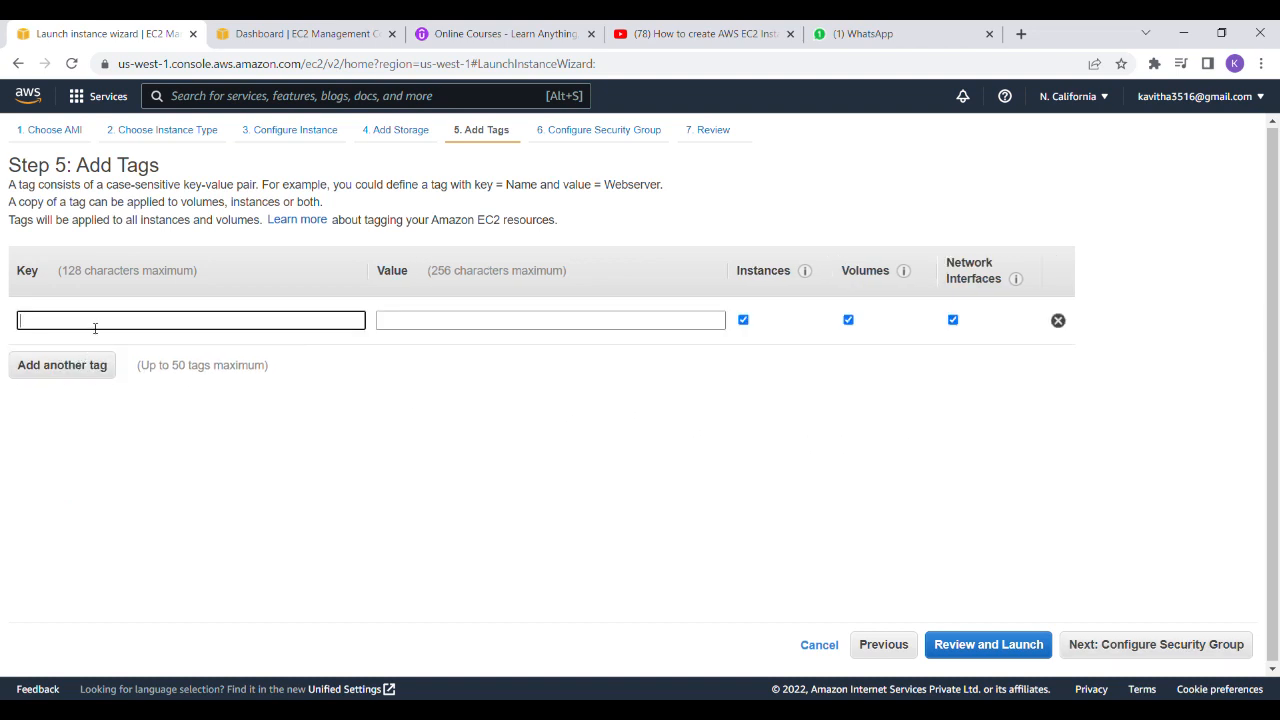
type("Name")
left_click(116, 357)
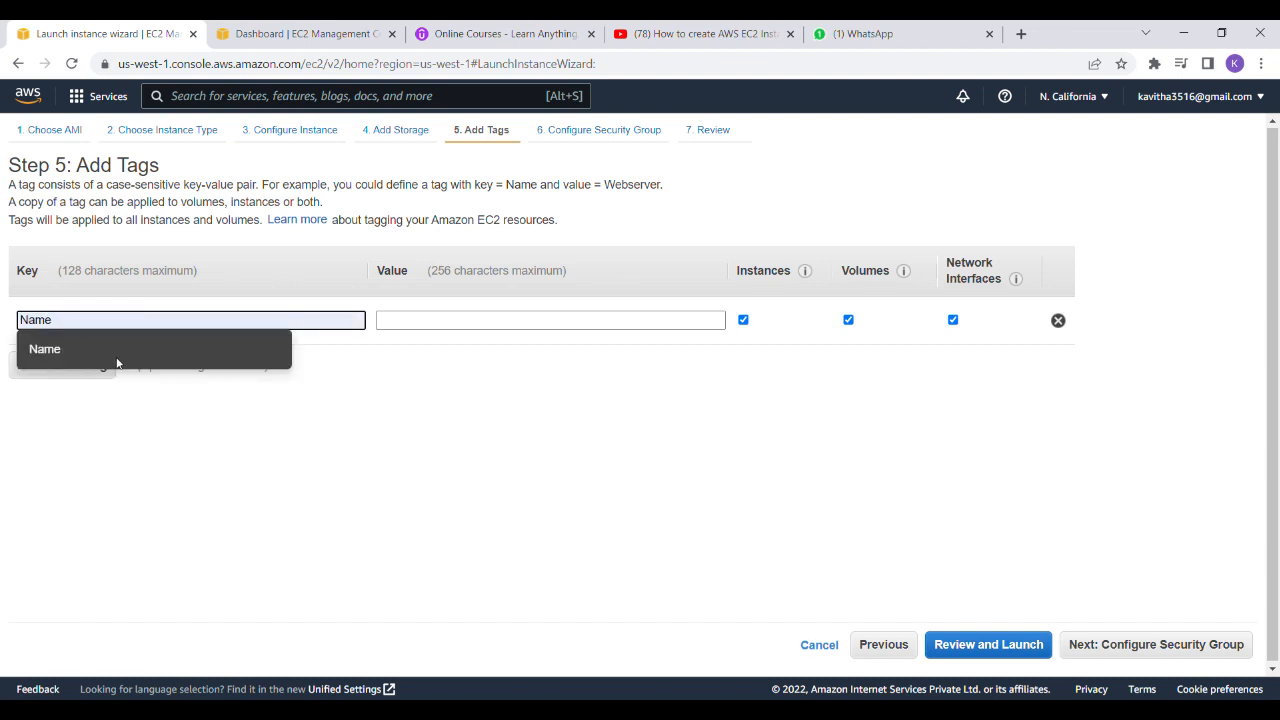
left_click(457, 323)
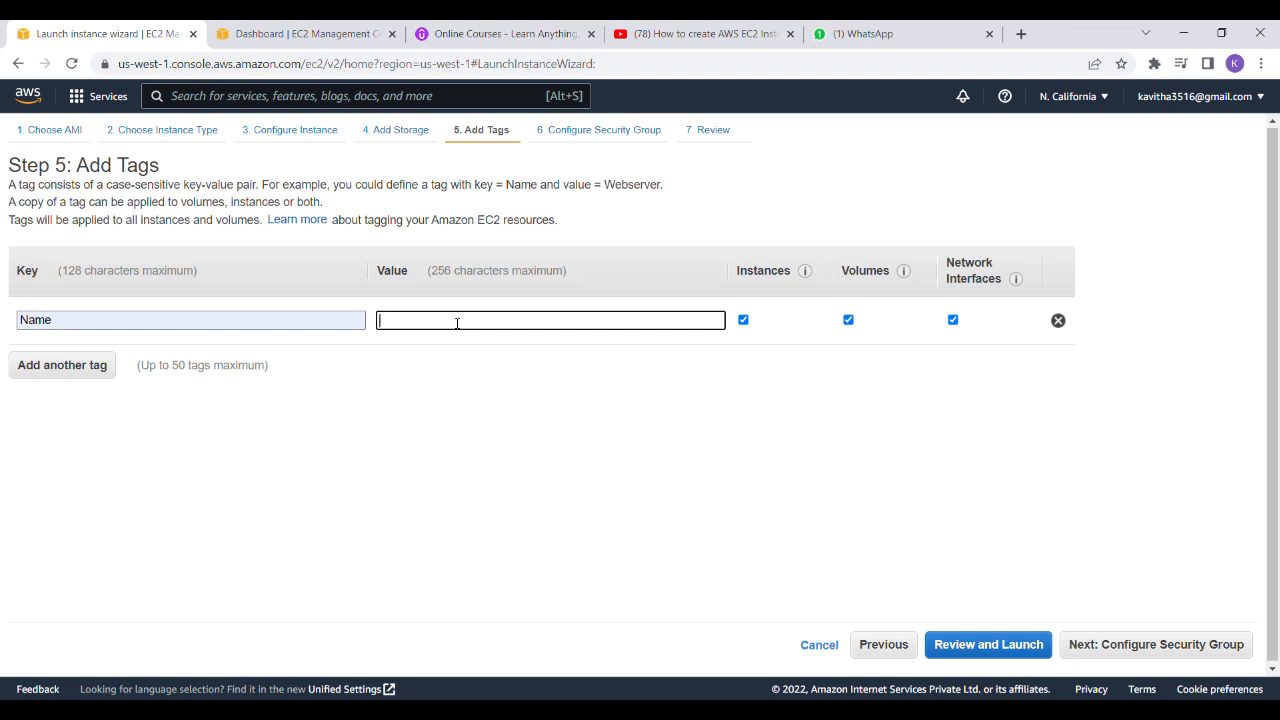
type("test")
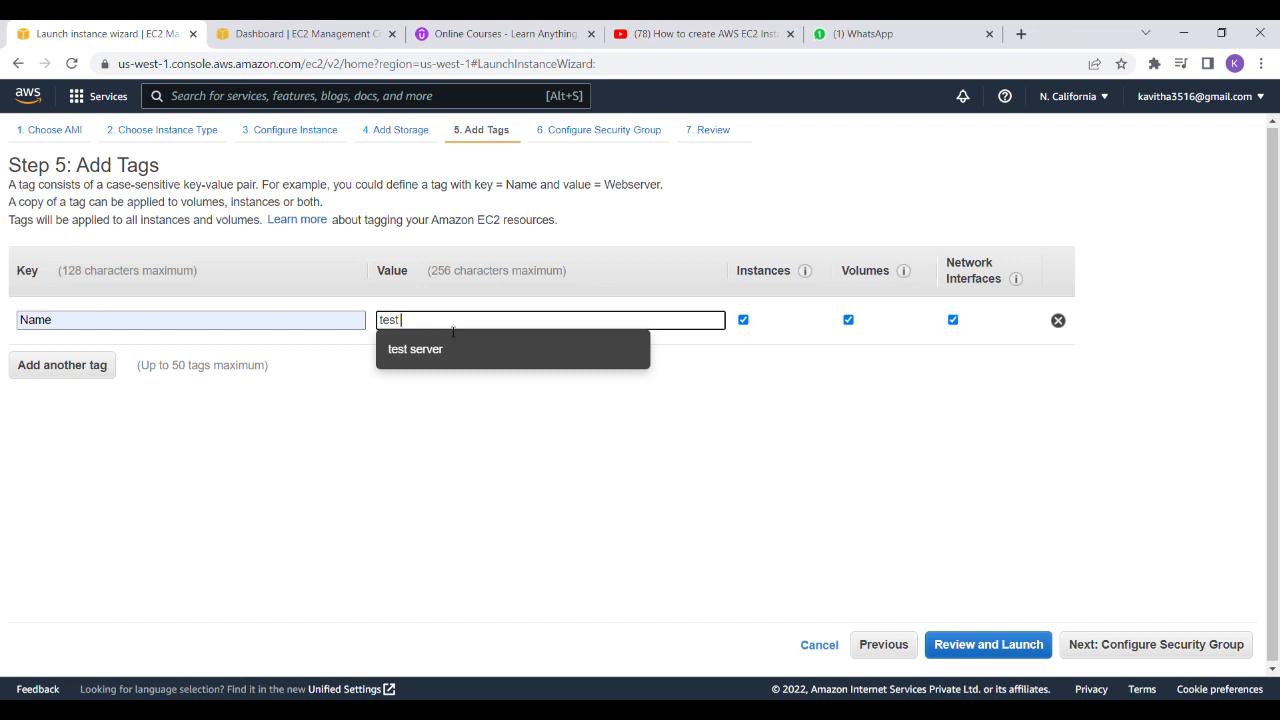
left_click(456, 432)
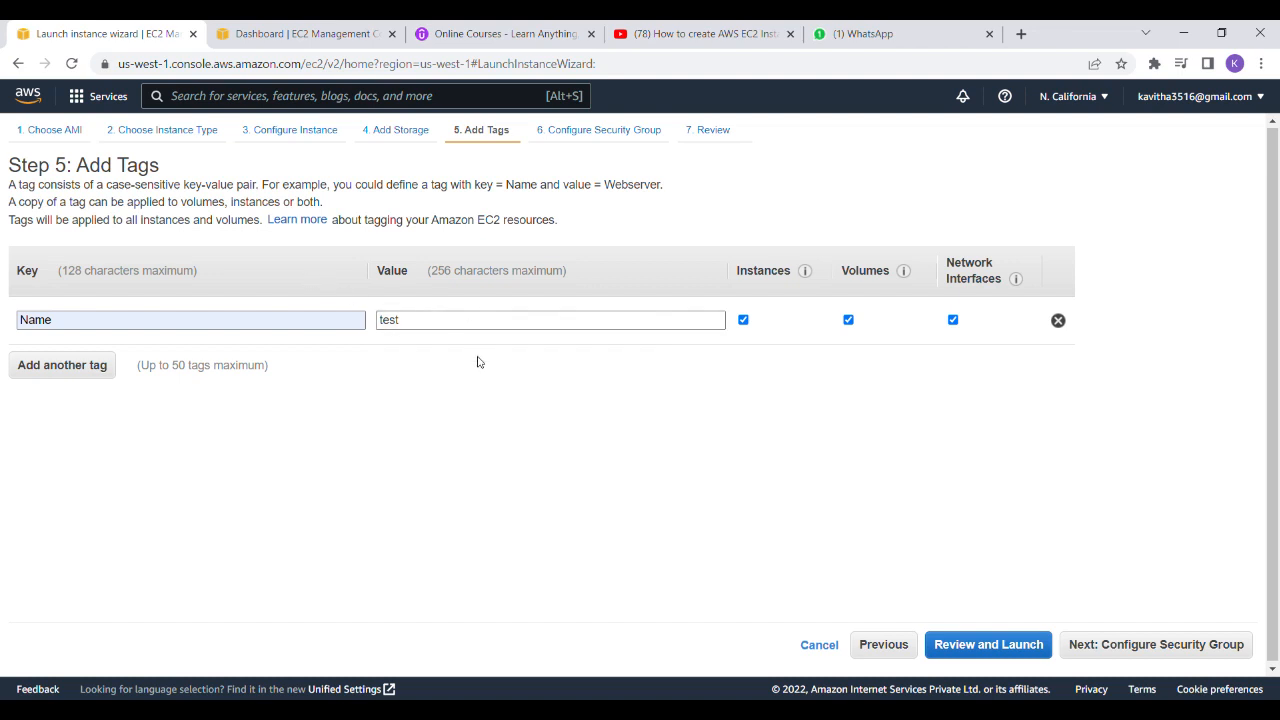
left_click(1122, 663)
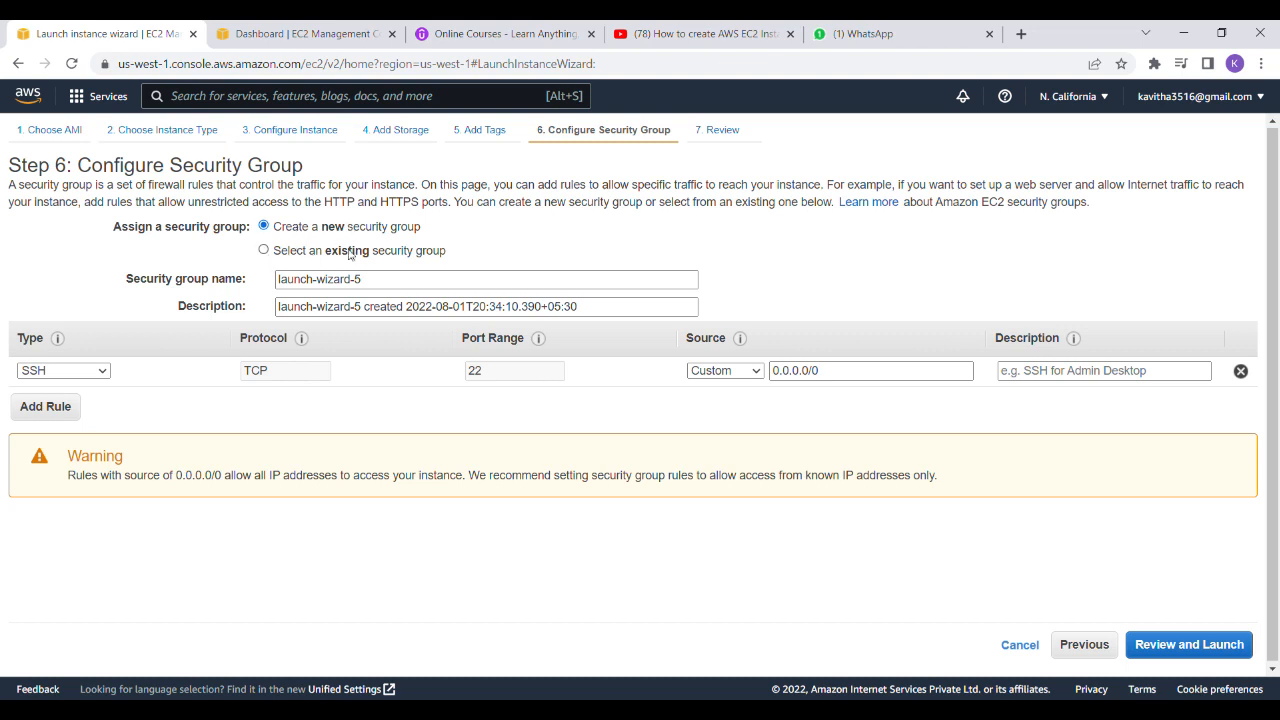
Name the new security group 'test sg' with the description 'test sg'.
left_click(370, 289)
key("ctrl+a")
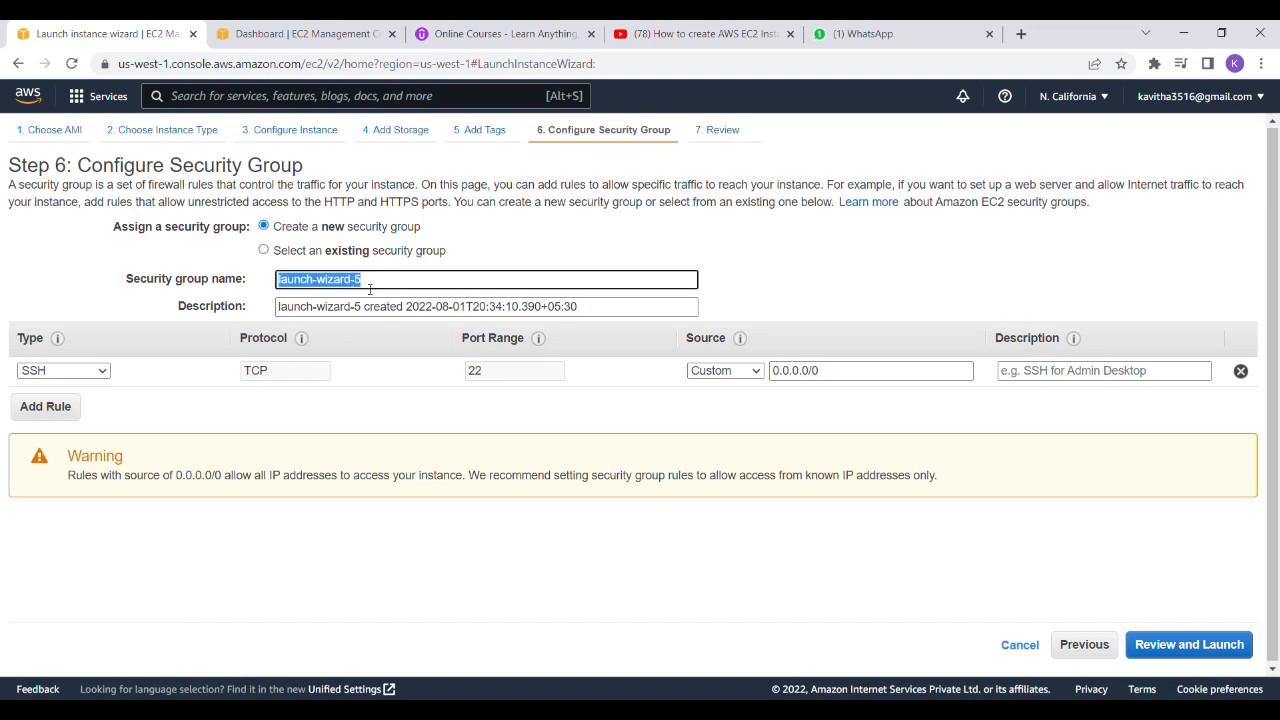
key("BackSpace")
type("s")
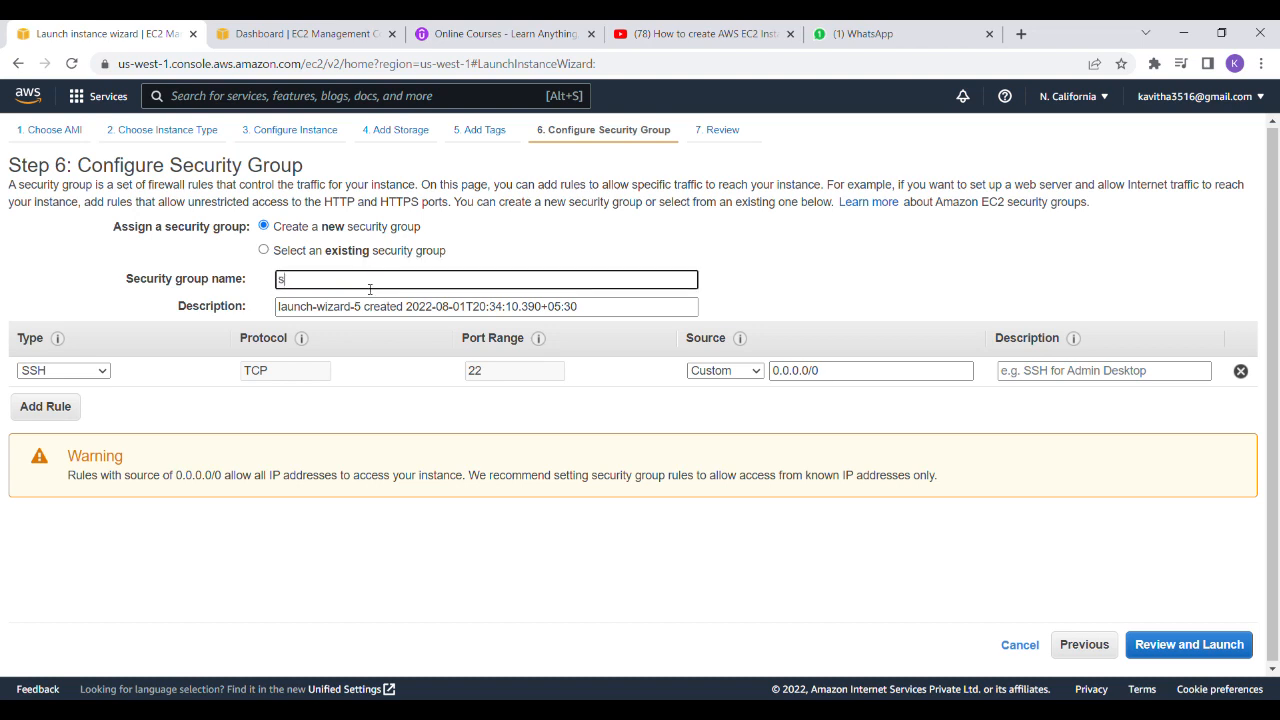
key("BackSpace")
type("test sg")
key("ctrl+shift+Left")
key("ctrl+shift+Left")
left_click(367, 313)
key("ctrl+a")
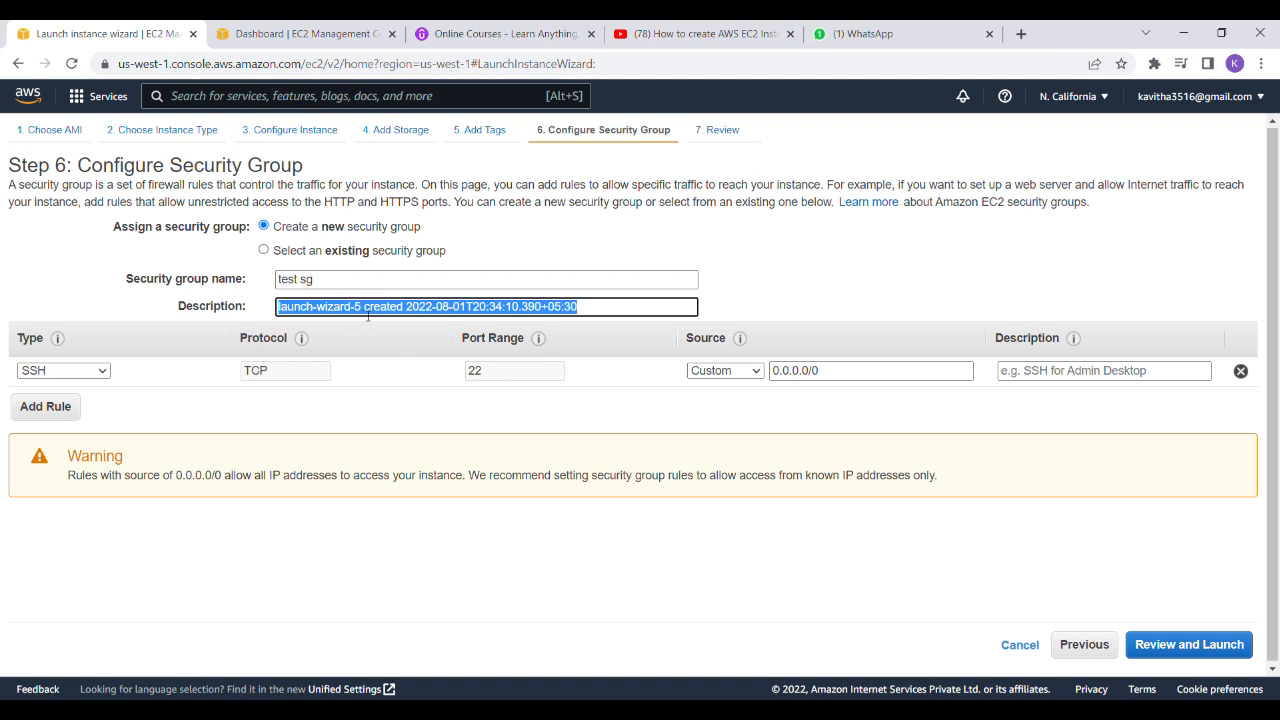
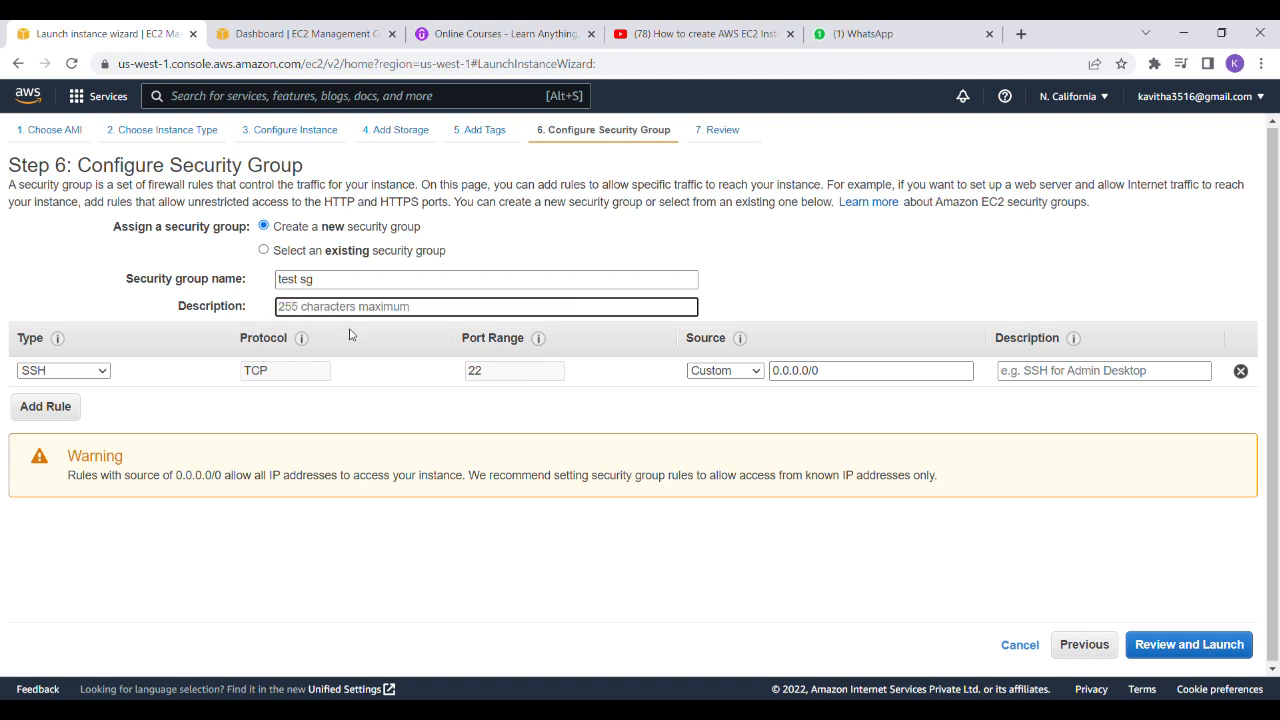
Add a second inbound rule allowing All traffic from Anywhere, then go to review.
left_click(66, 418)
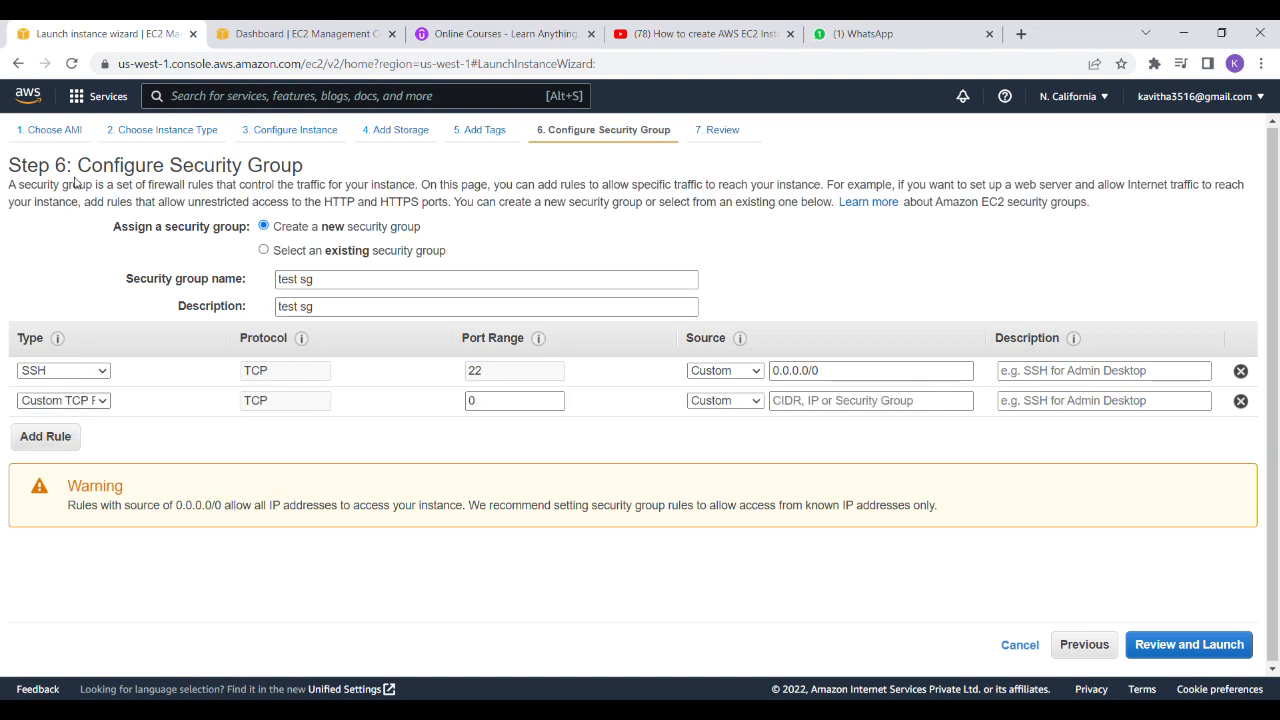
left_click(83, 233)
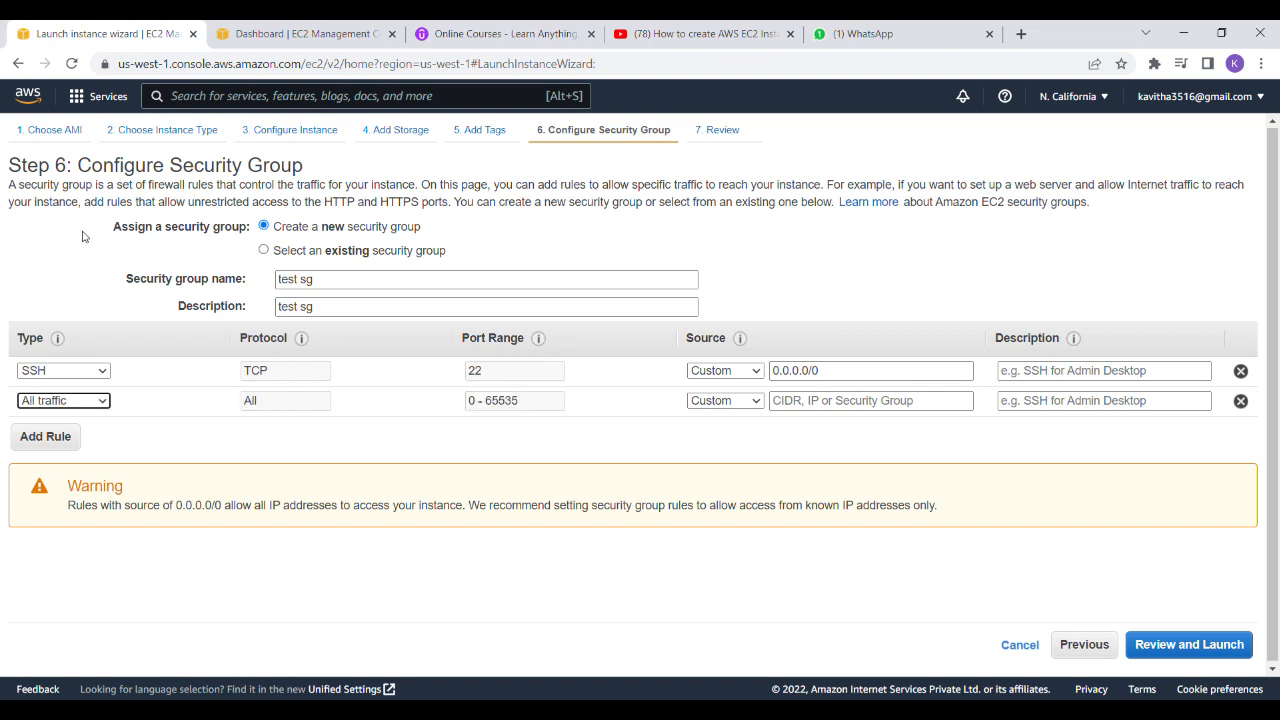
left_click(754, 402)
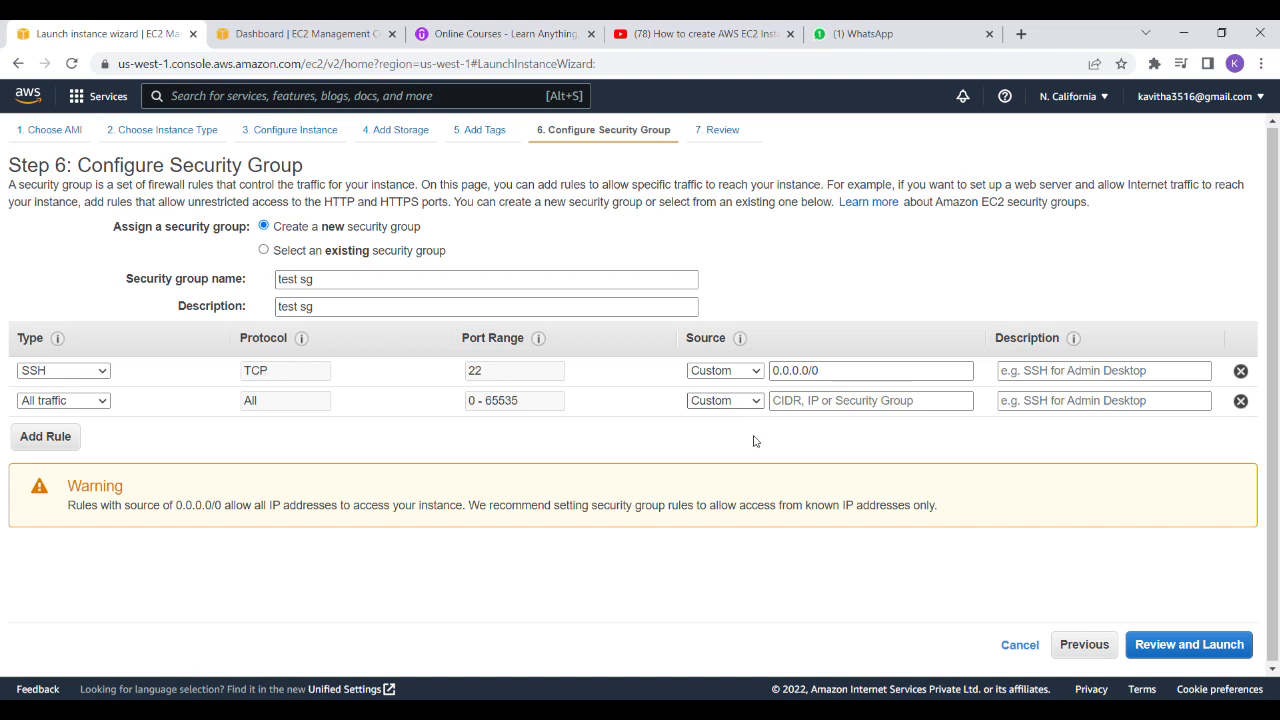
left_click(754, 441)
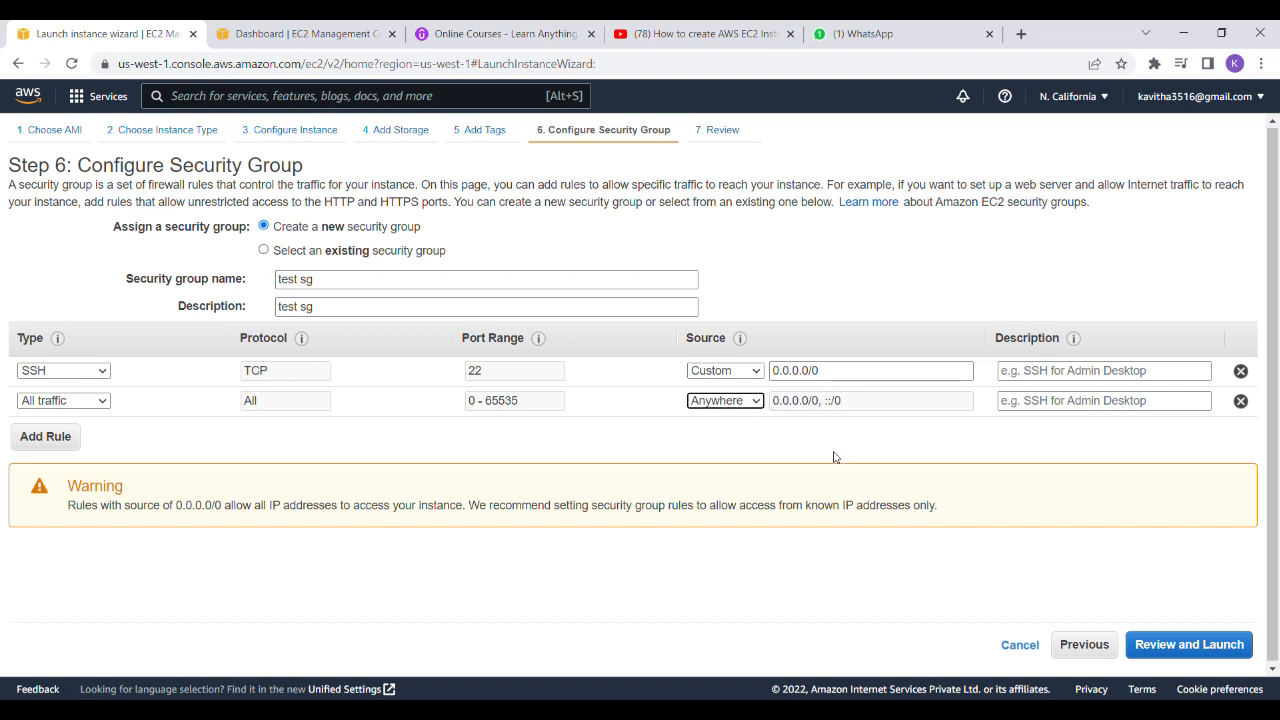
left_click(1178, 645)
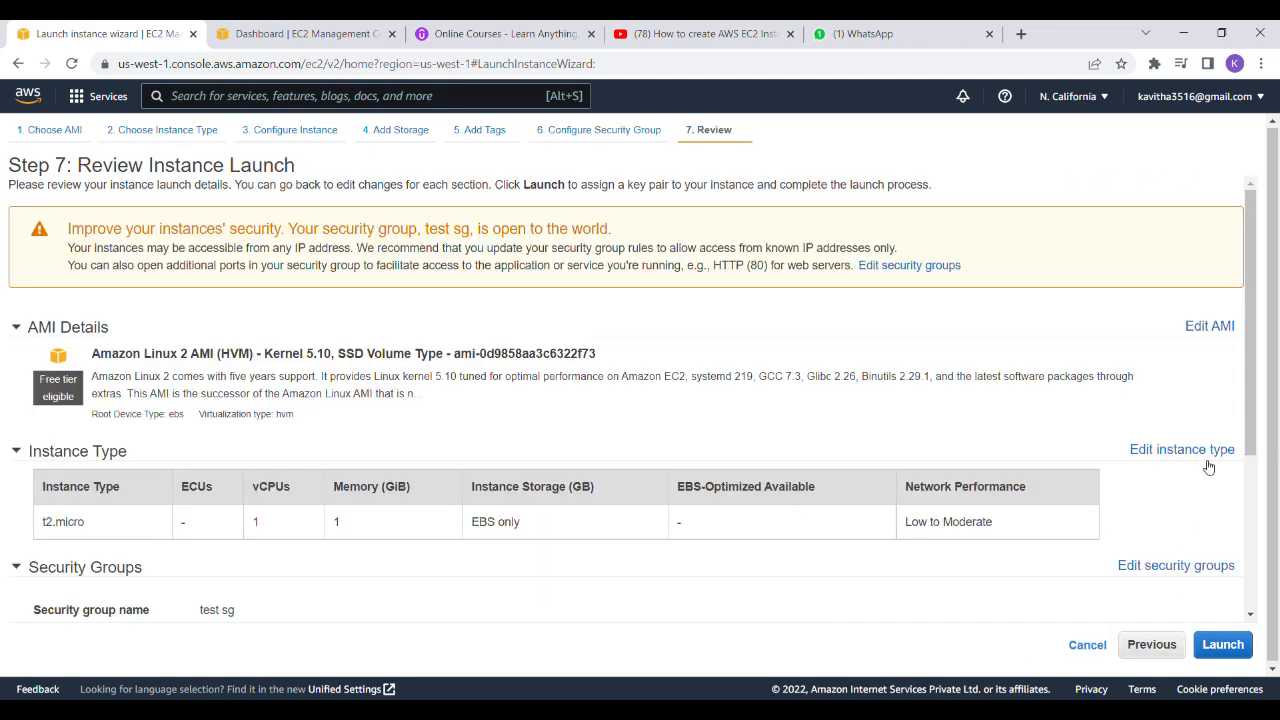
Look over the launch review page and bring up the key pair dialog.
scroll(1248, 423, "down", 3)
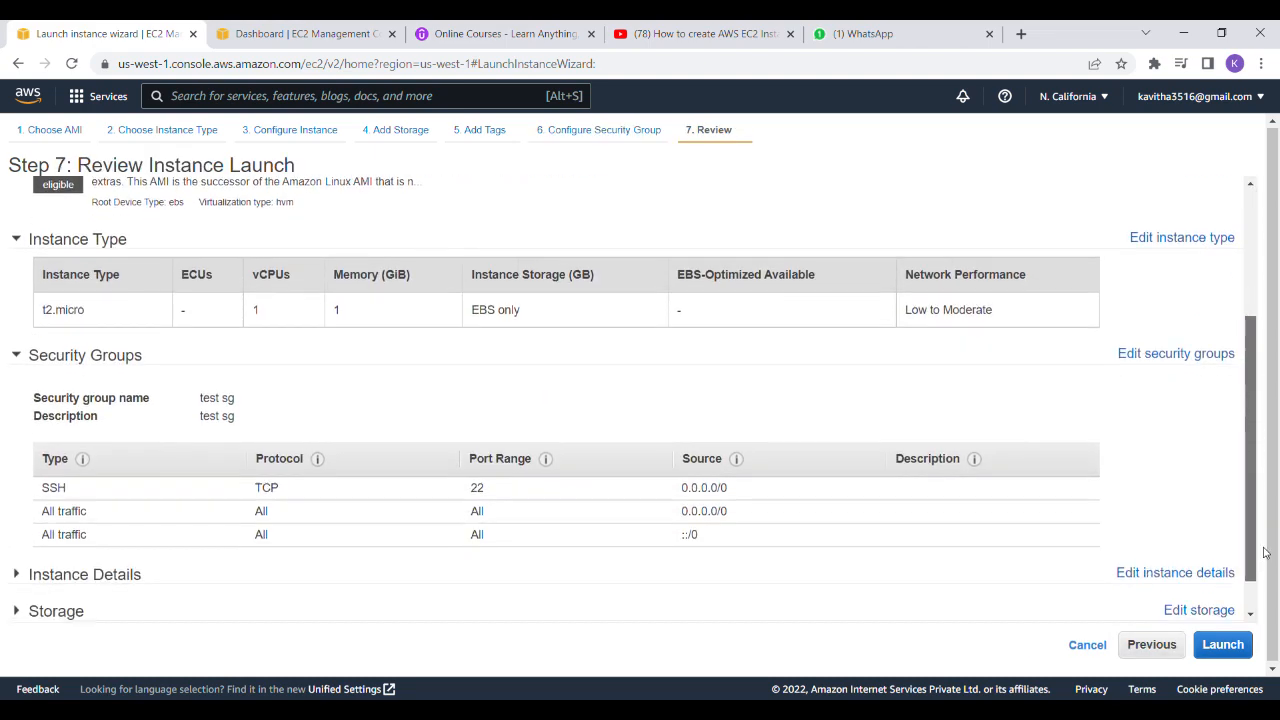
scroll(1250, 420, "up", 3)
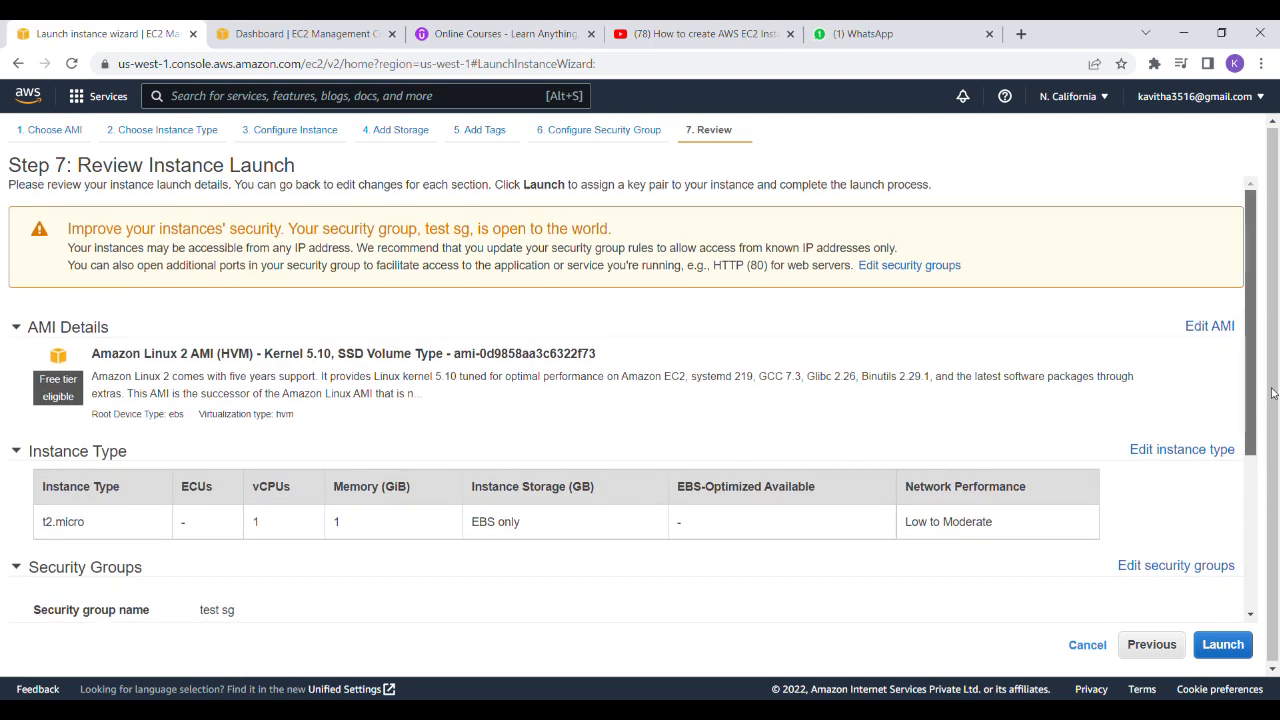
scroll(1272, 396, "down", 3)
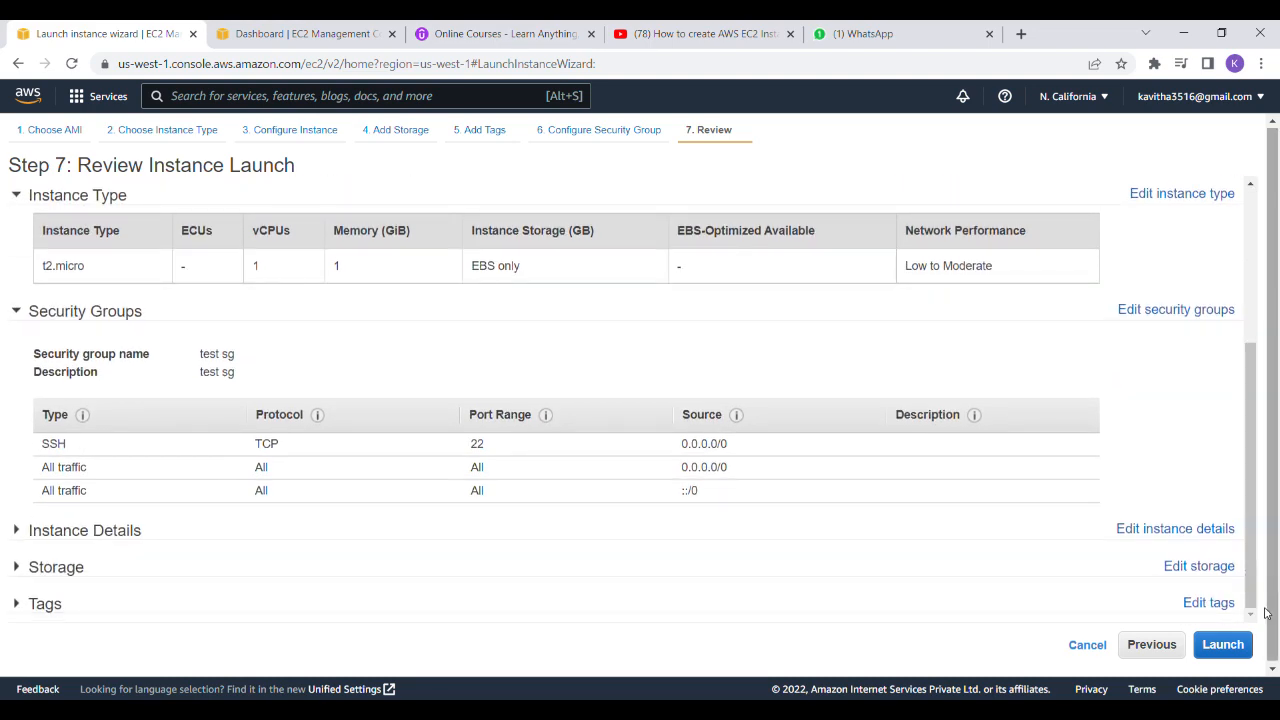
left_click(1234, 650)
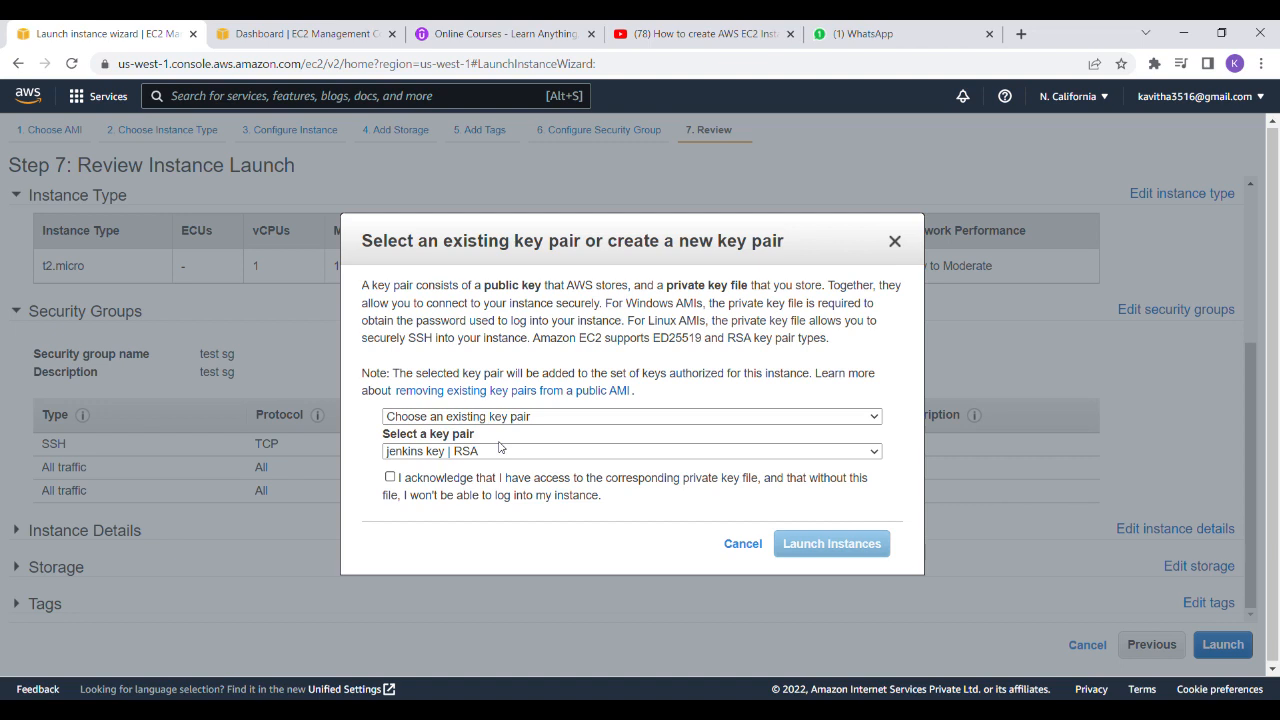
Create and download a new key pair named 'test' (test.pem), then launch the instance.
left_click(500, 447)
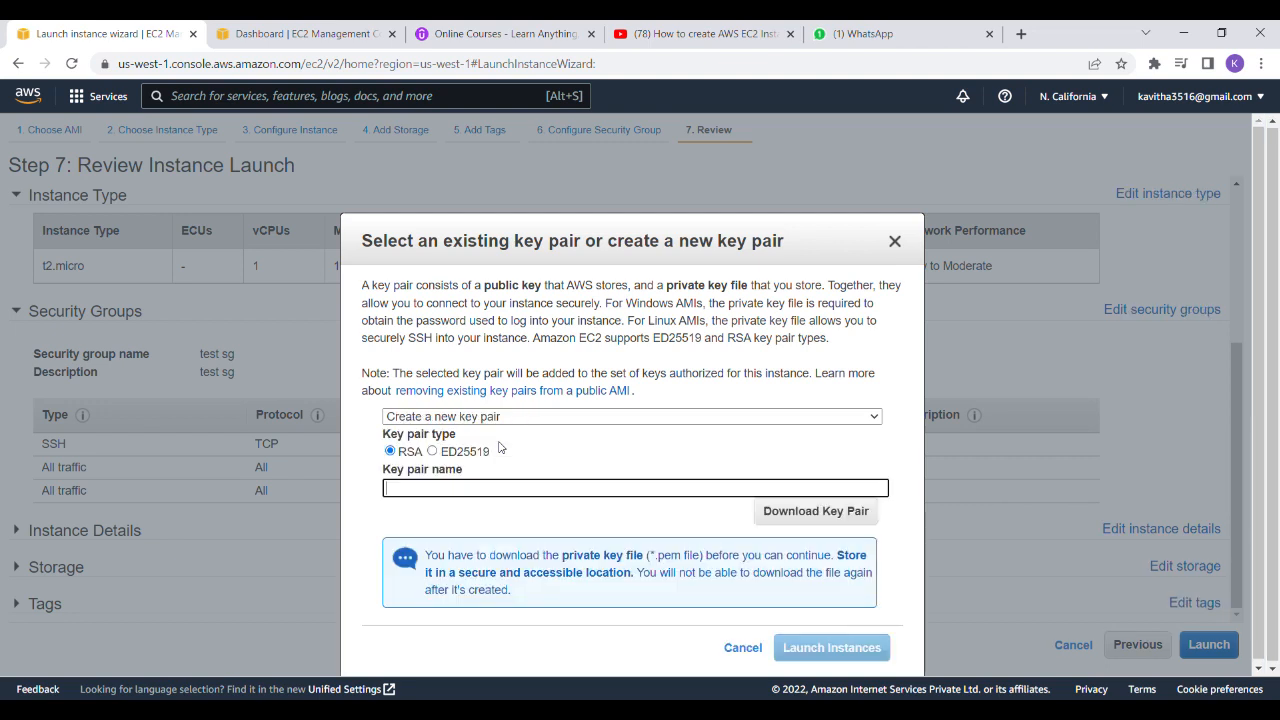
type("test")
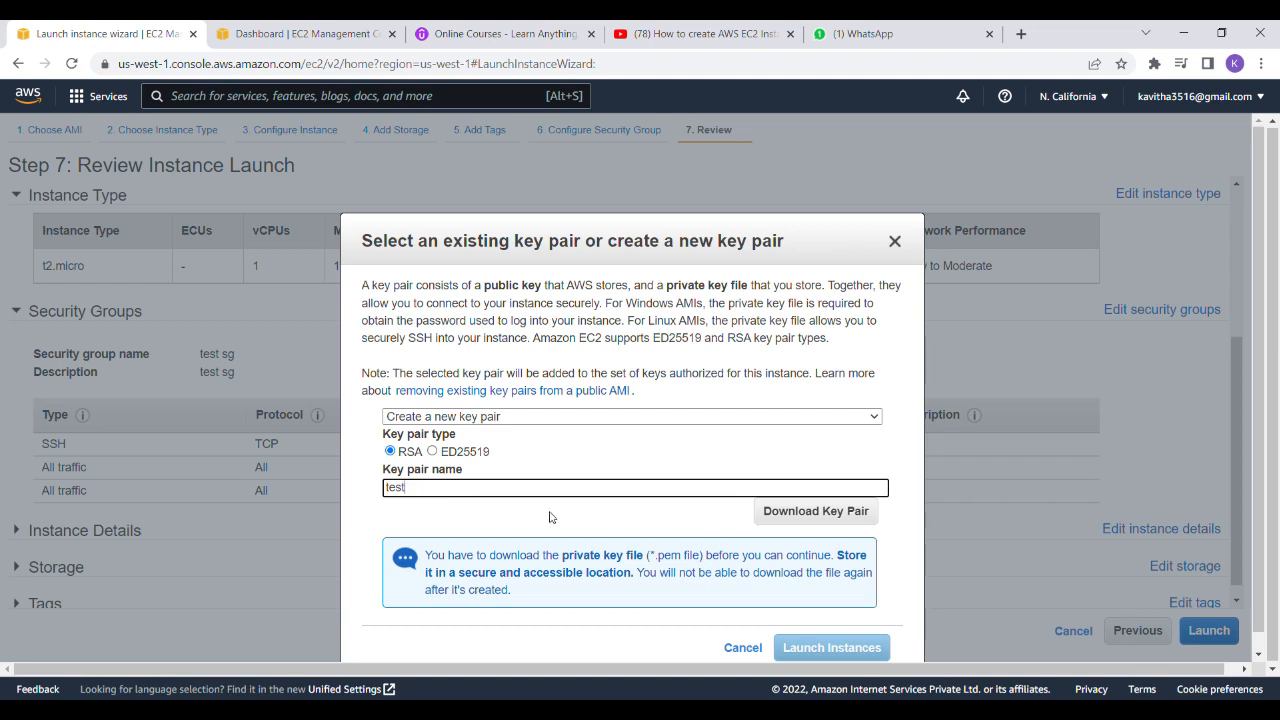
left_click(794, 512)
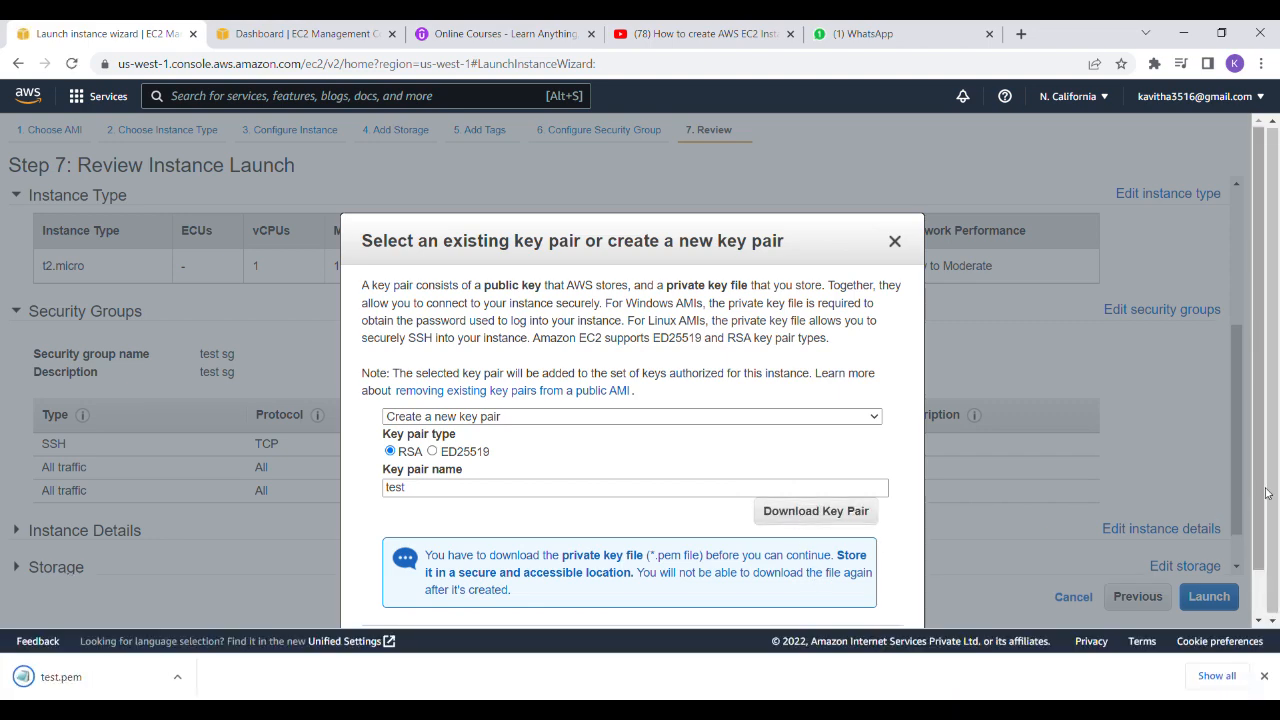
left_click_drag(1261, 476, 1259, 550)
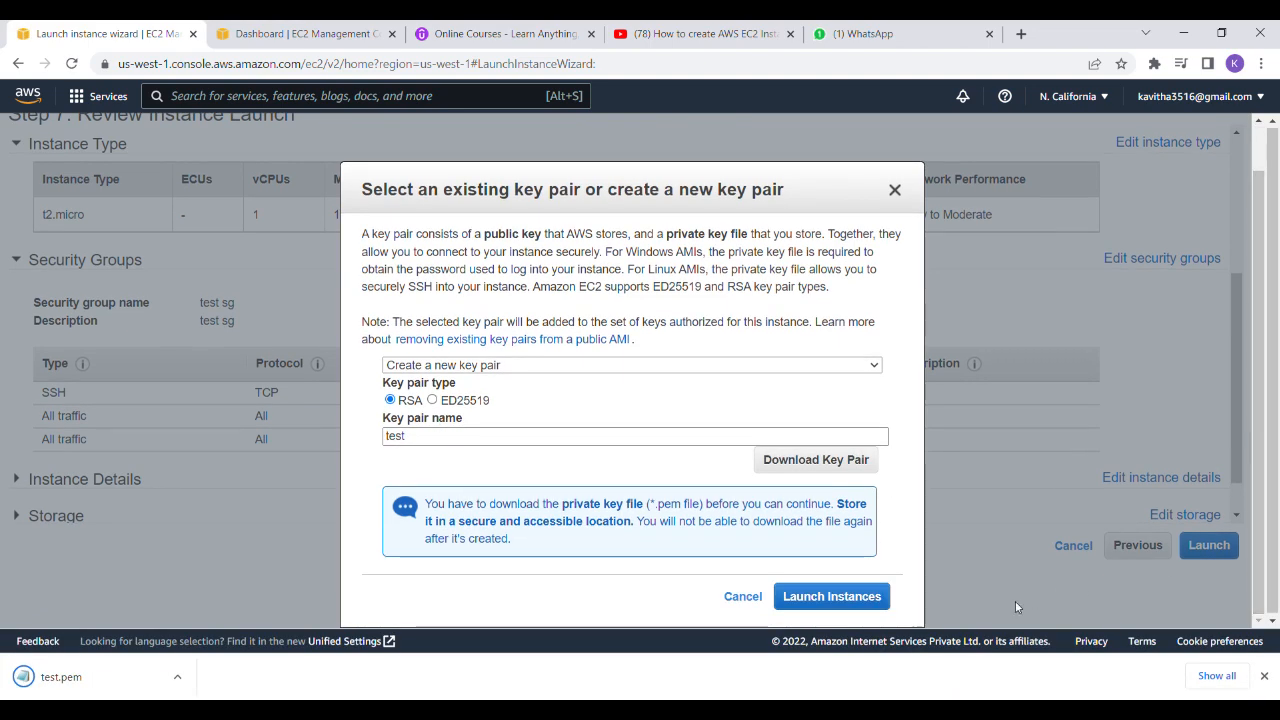
left_click(851, 600)
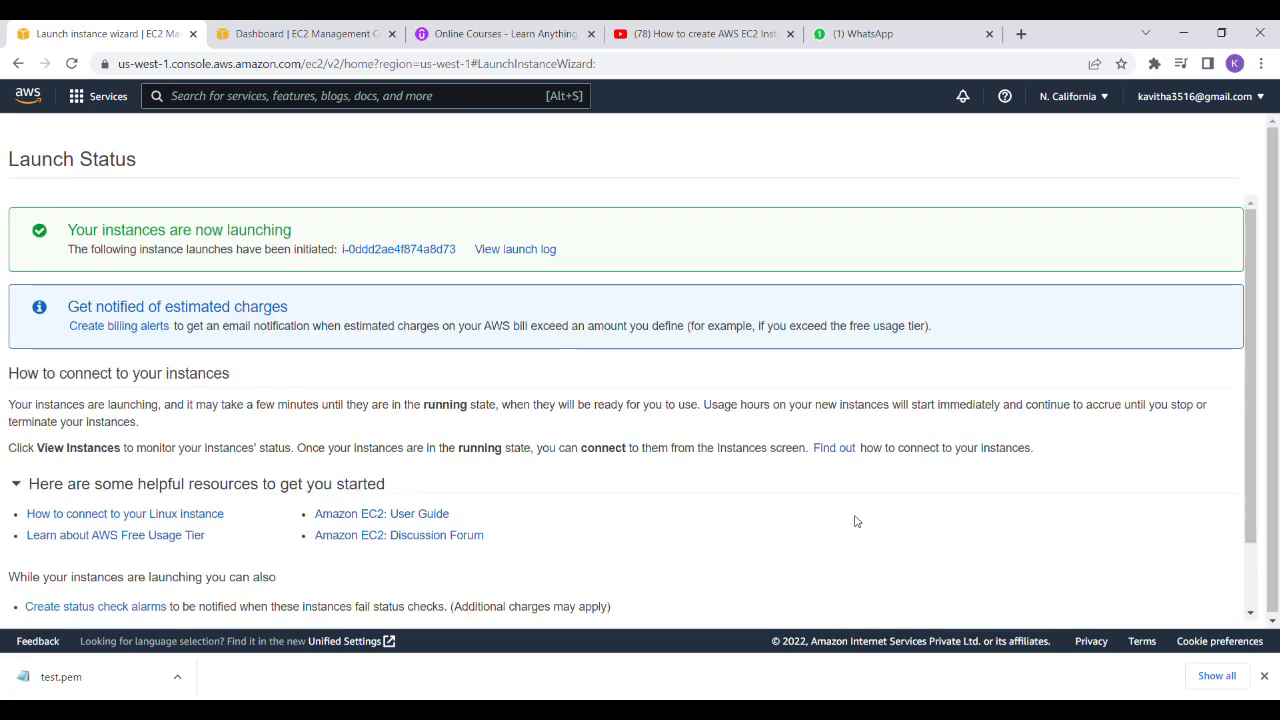
View the Instances list showing the pending t2.micro instance 'test'.
scroll(1251, 377, "down", 2)
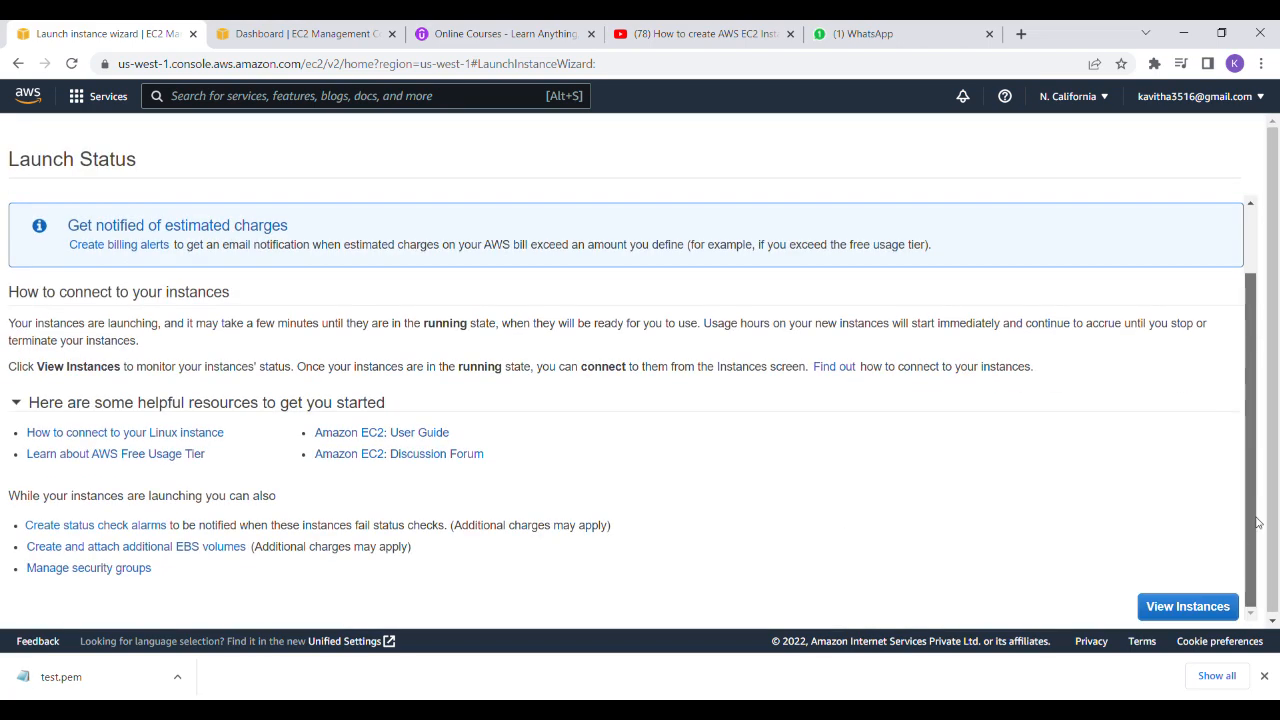
left_click(1176, 608)
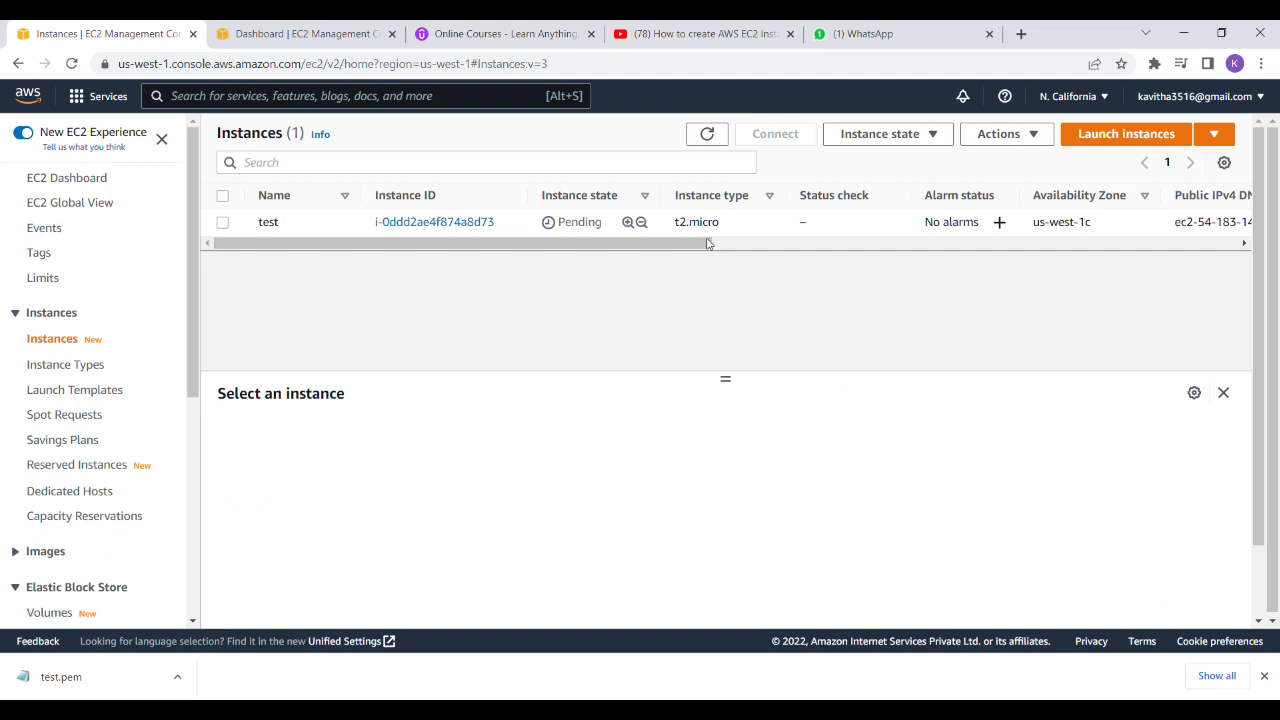
Refresh the instances list until the test instance shows as Running.
left_click(706, 133)
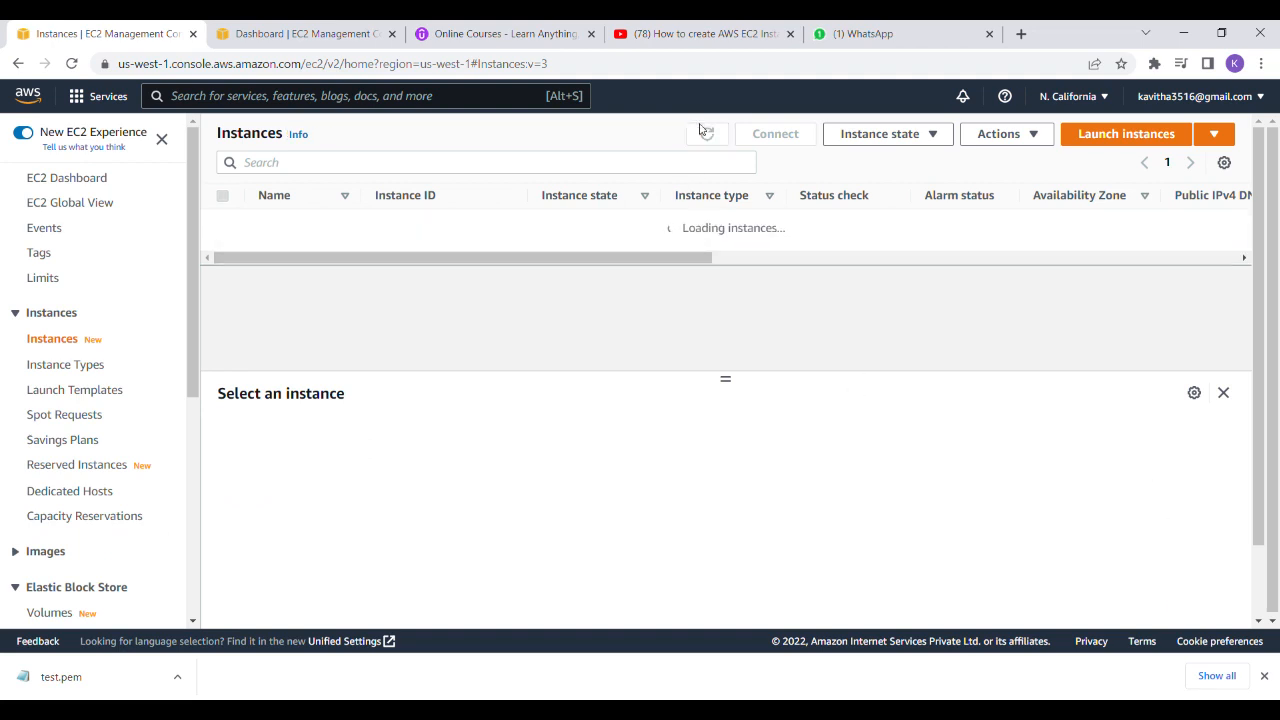
left_click(714, 141)
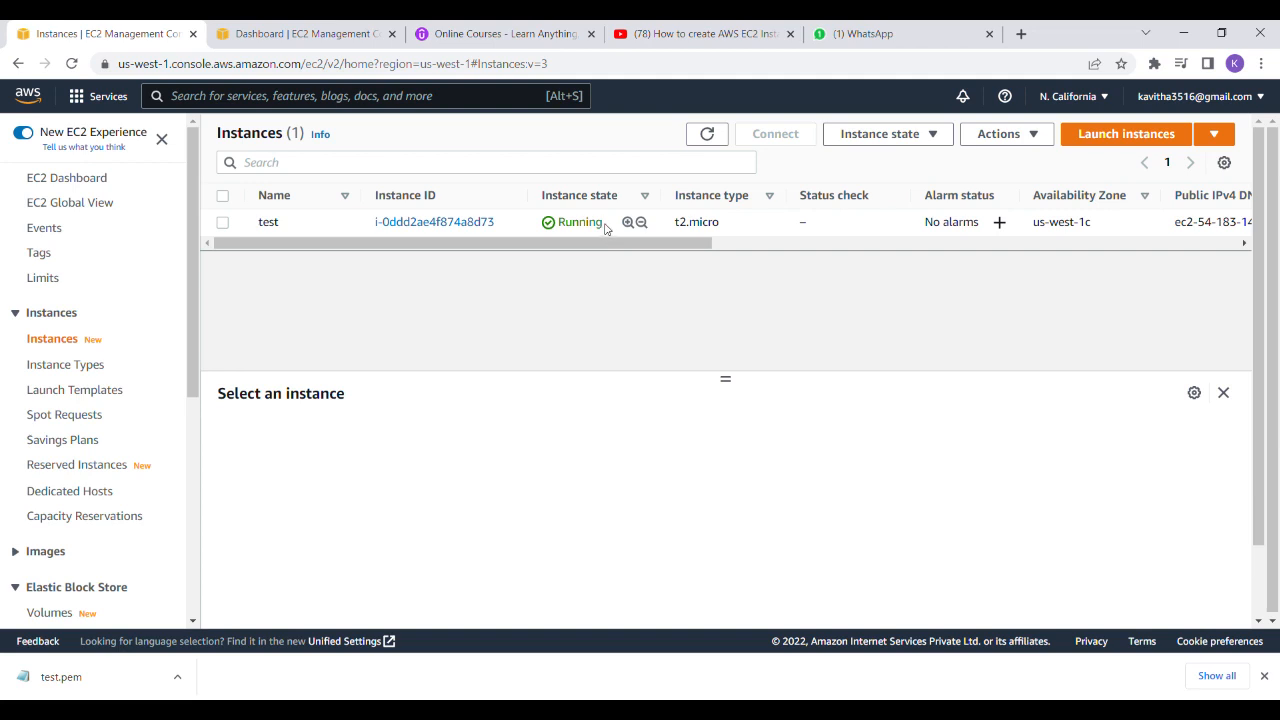
left_click_drag(646, 243, 727, 246)
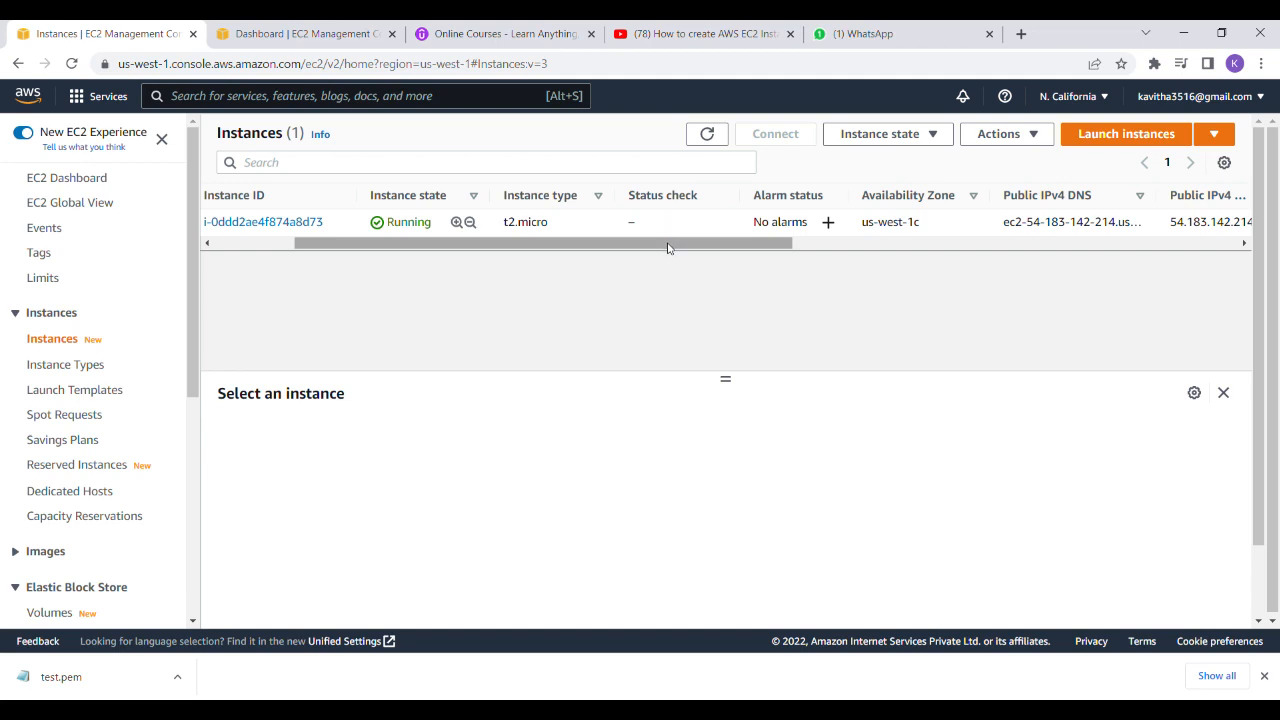
left_click_drag(671, 247, 558, 291)
left_click(705, 136)
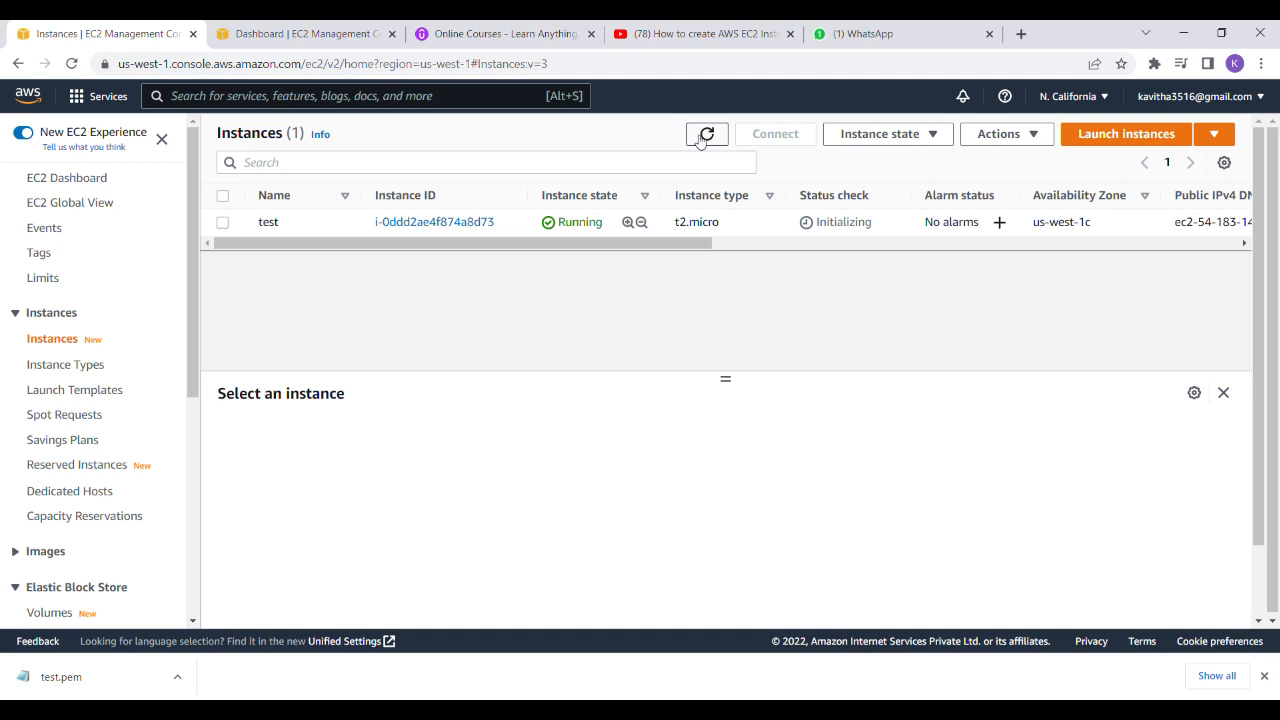
left_click(702, 138)
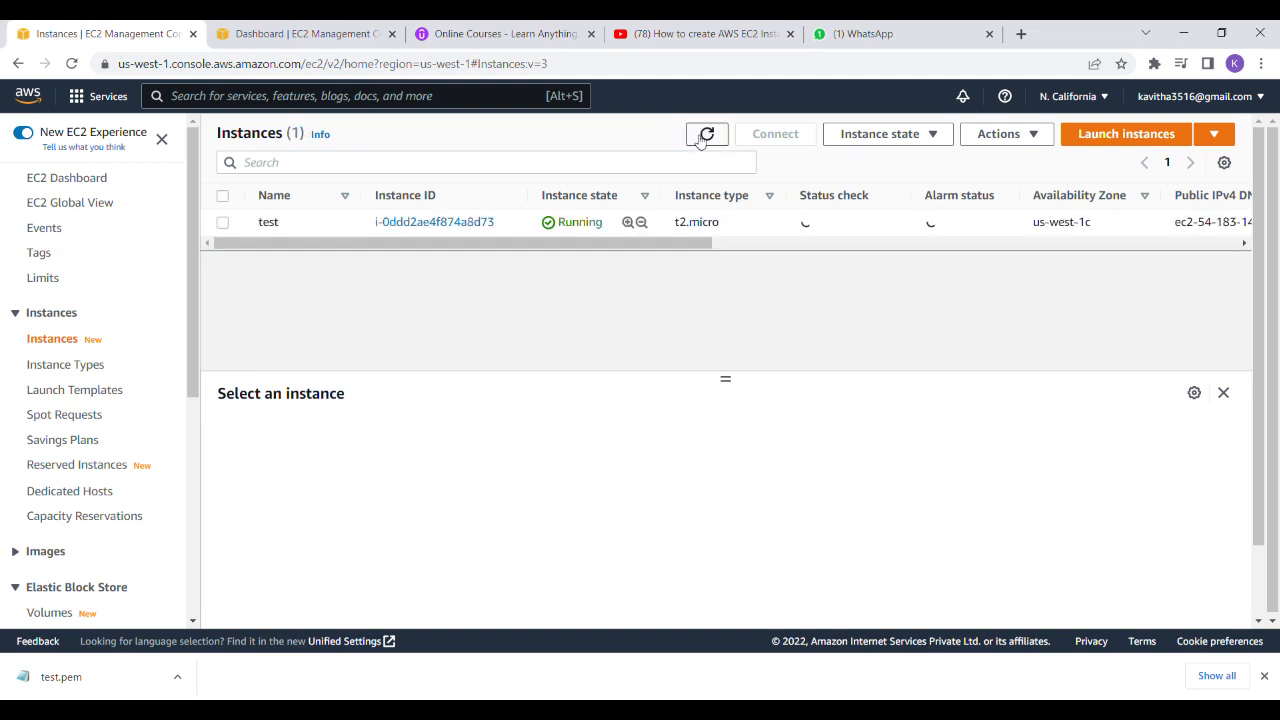
Select the test instance and start an EC2 Instance Connect session as ec2-user.
left_click(222, 224)
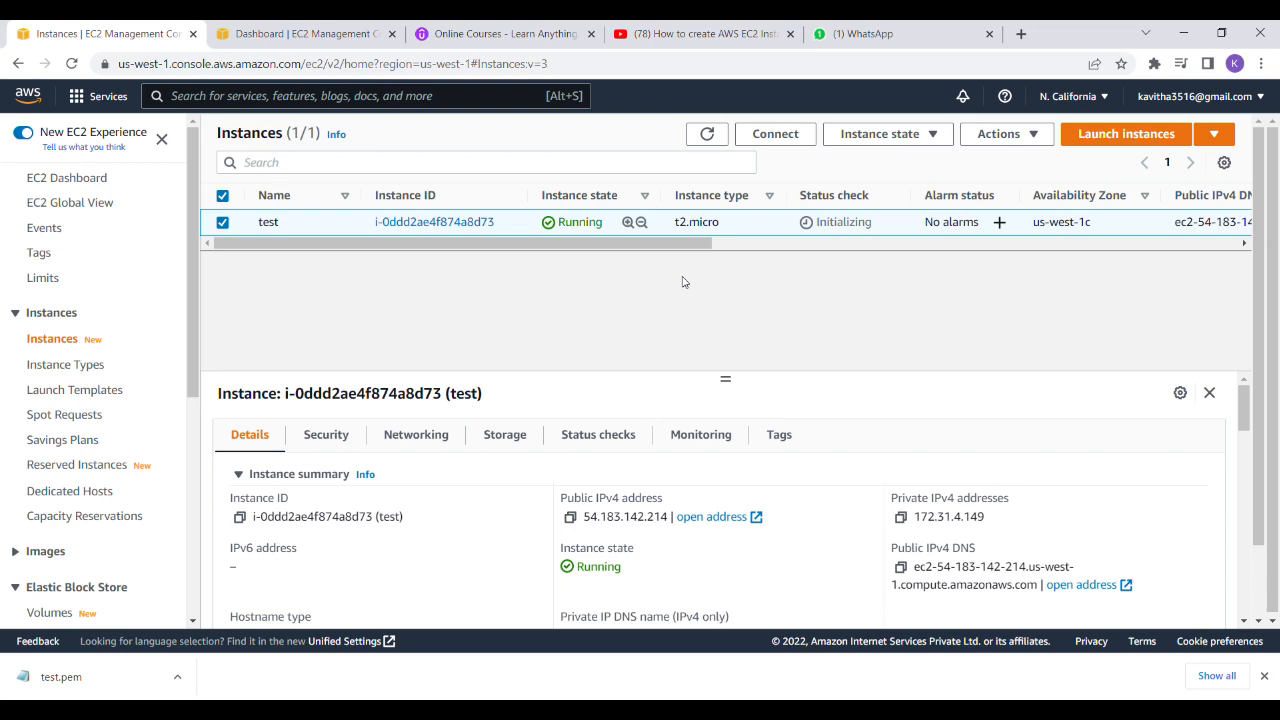
left_click(775, 140)
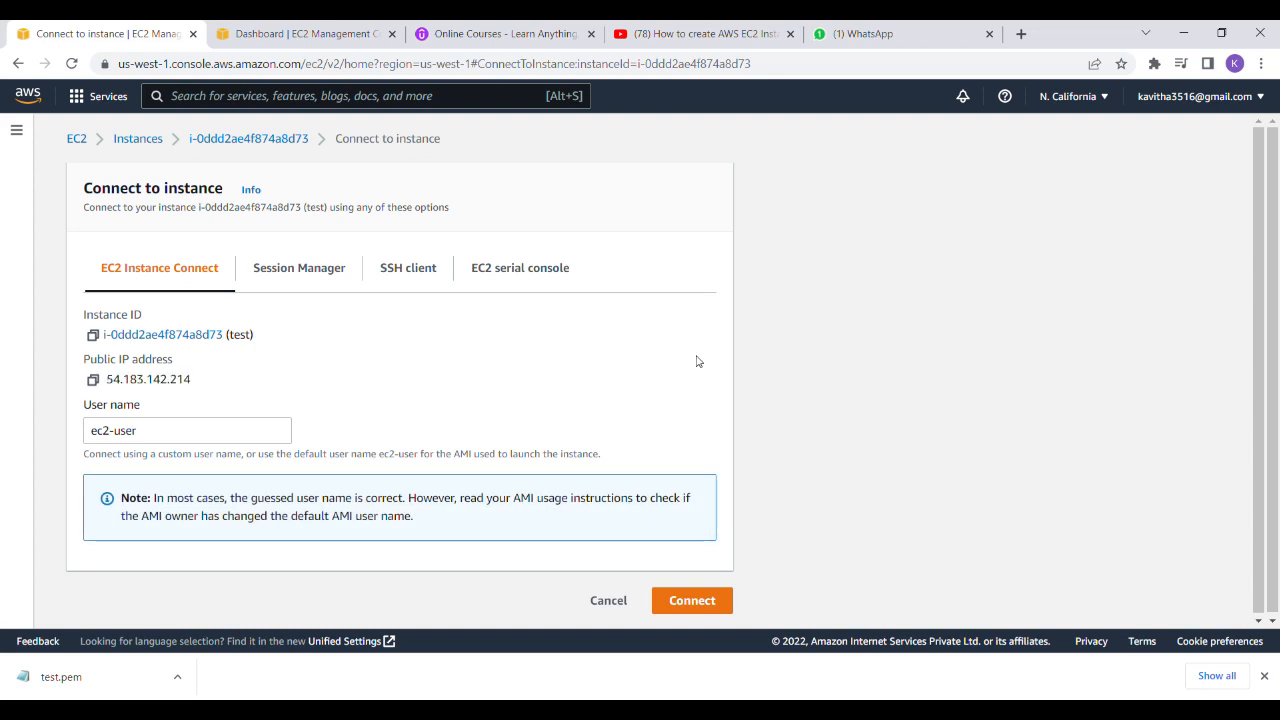
left_click(711, 608)
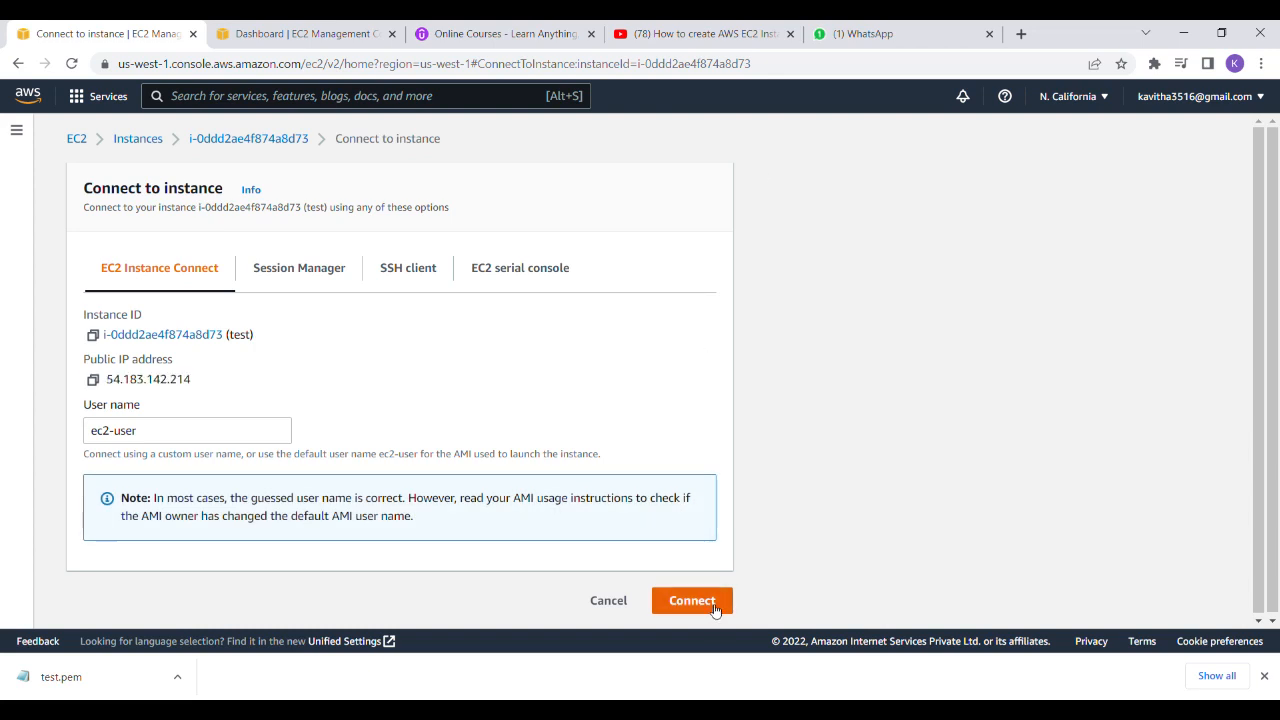